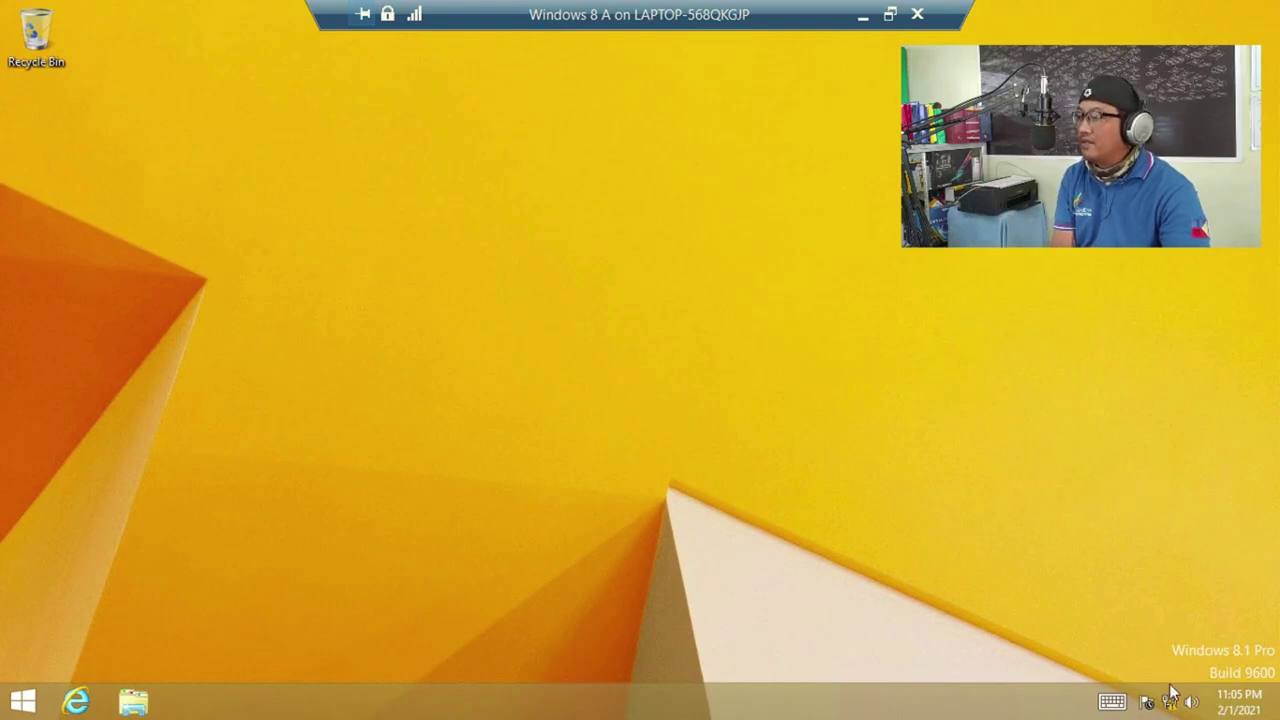
- Open the properties of the Ethernet adapter through the Network and Sharing Center's adapter settings
{"action": "mouse_move", "coordinate": [1180, 703]}
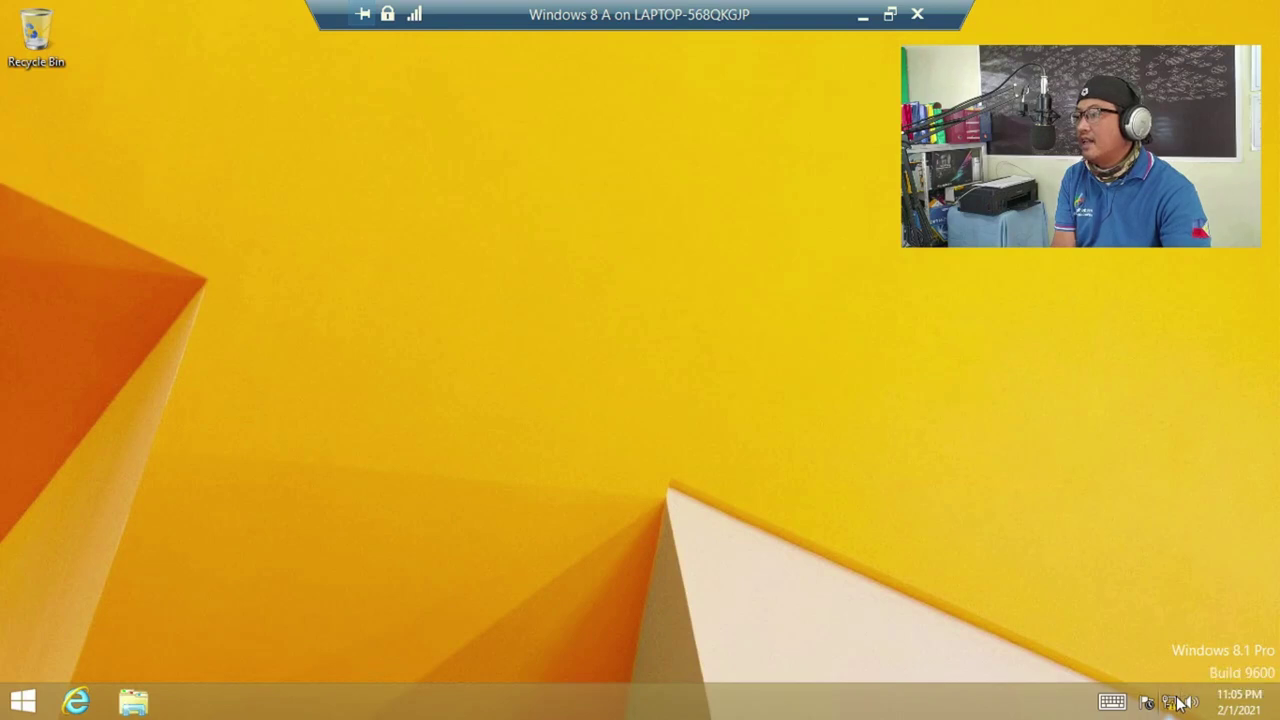
{"action": "right_click", "coordinate": [1180, 703]}
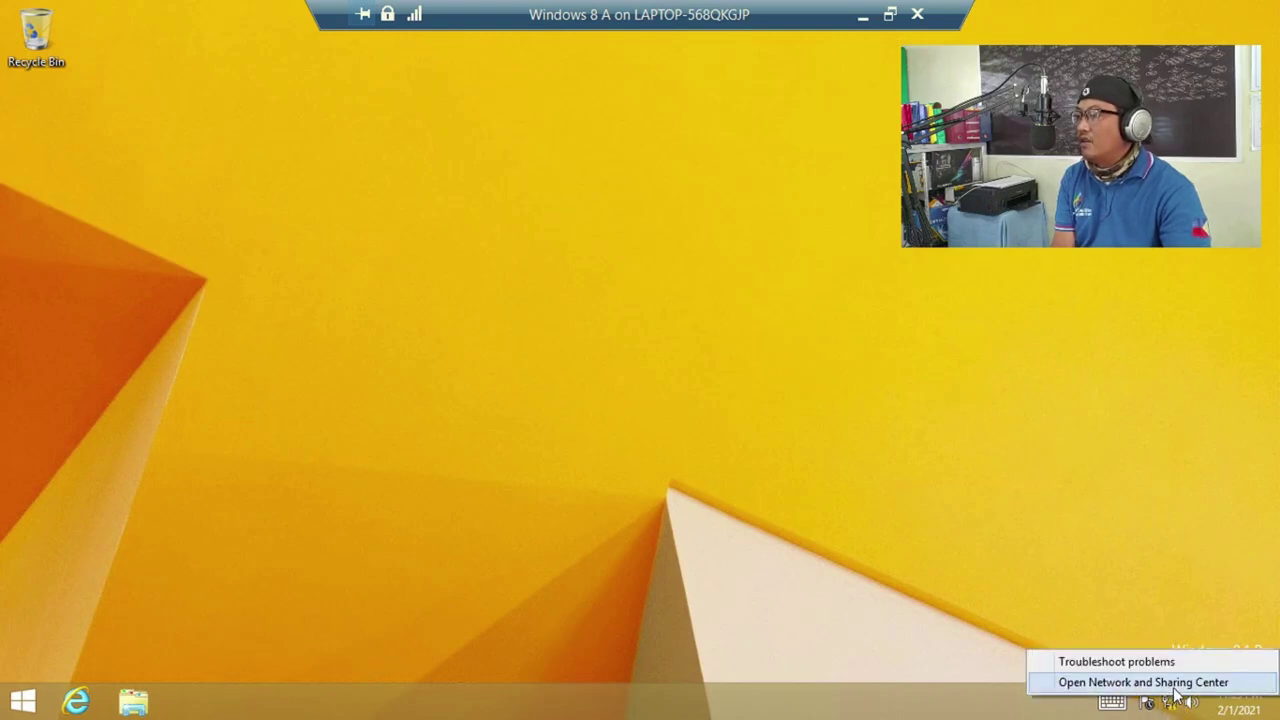
{"action": "left_click", "coordinate": [1180, 684]}
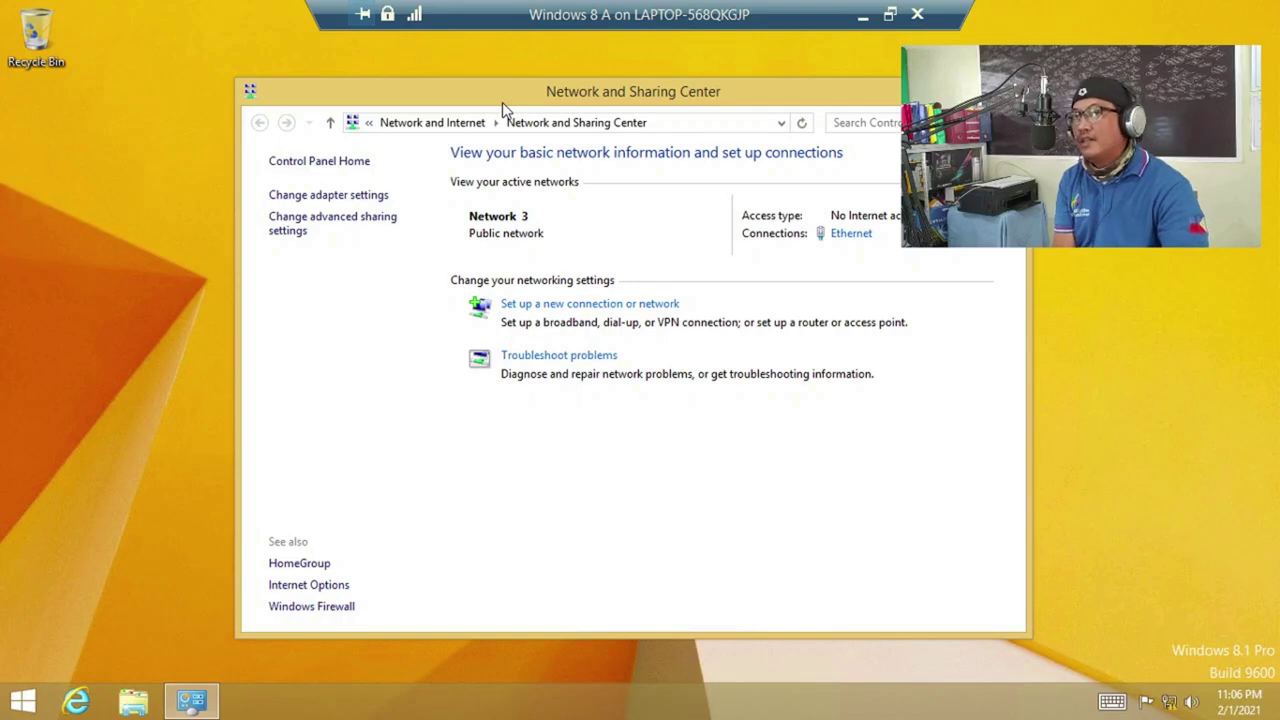
{"action": "left_click", "coordinate": [380, 197]}
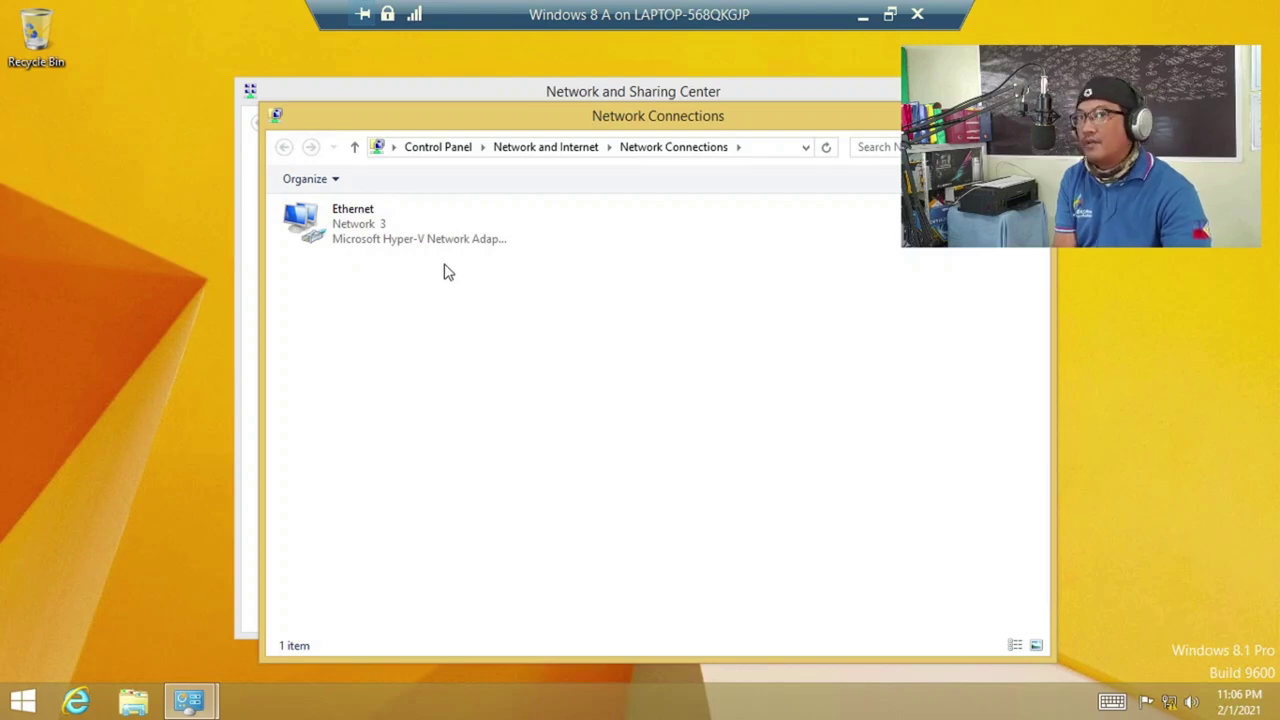
{"action": "left_click", "coordinate": [407, 241]}
{"action": "right_click", "coordinate": [407, 241]}
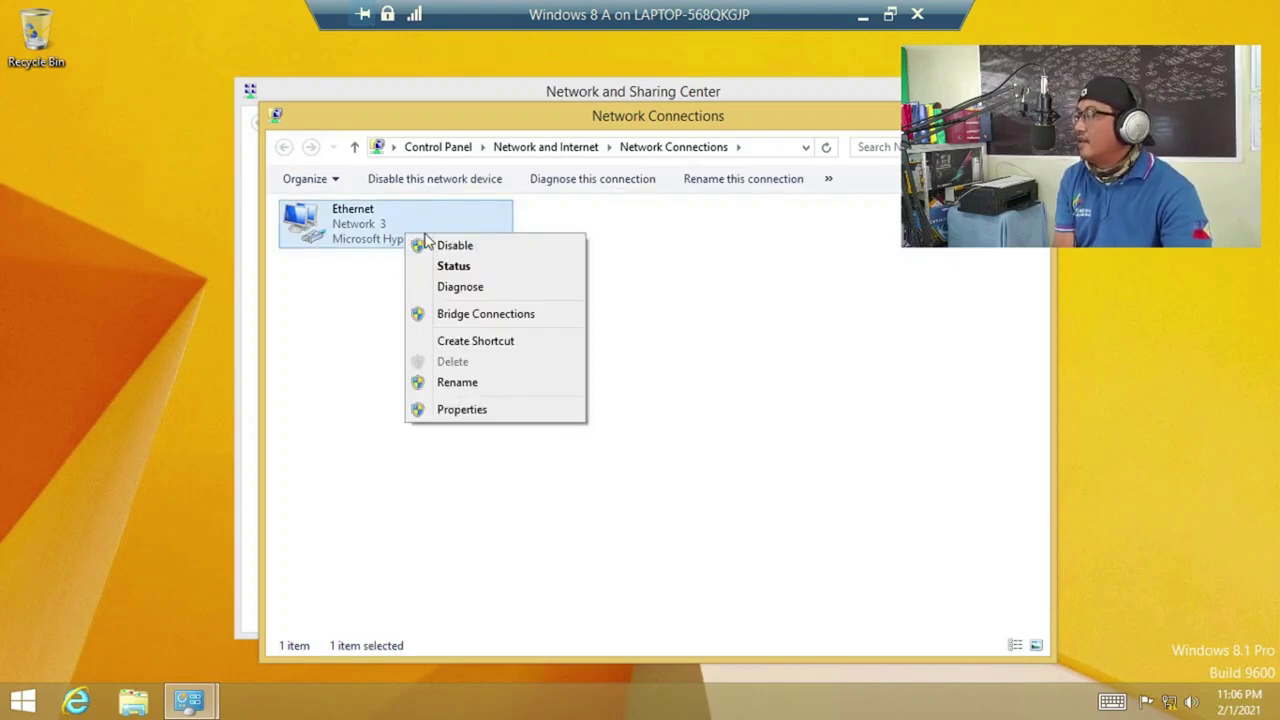
{"action": "left_click", "coordinate": [552, 410]}
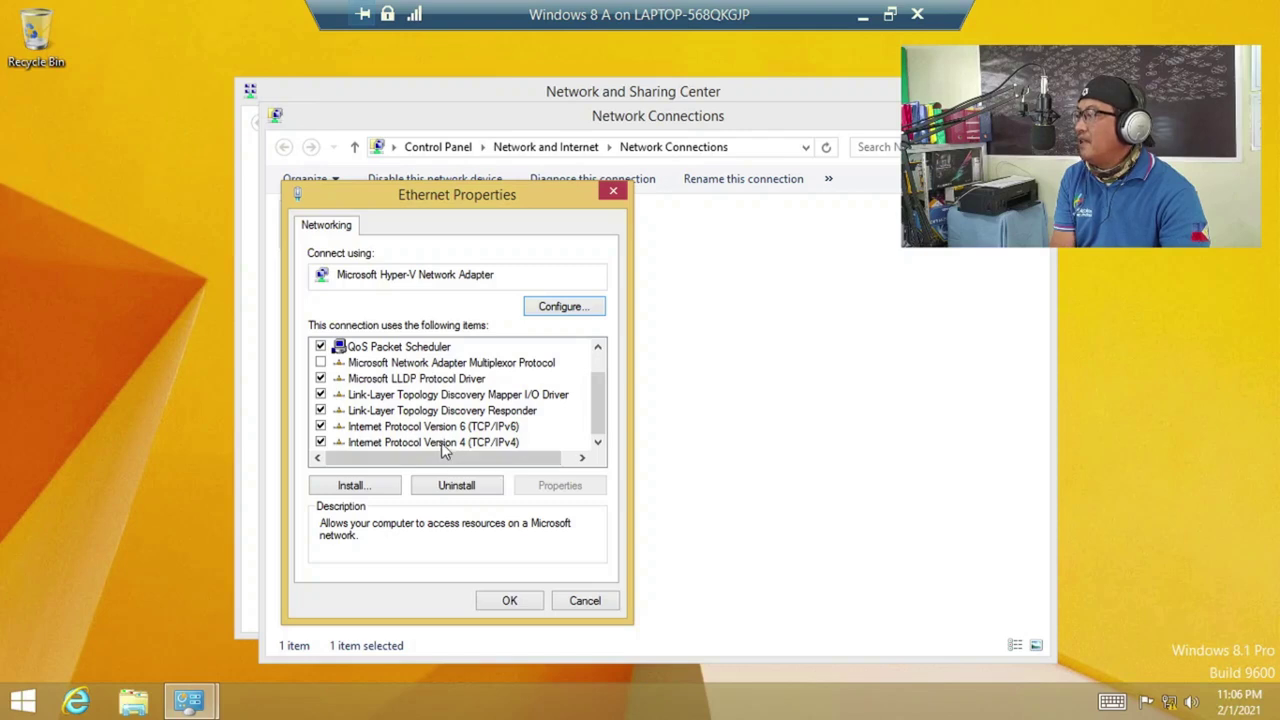
- Disable Internet Protocol Version 6 for the Ethernet adapter and open the Internet Protocol Version 4 properties
{"action": "left_click", "coordinate": [381, 430]}
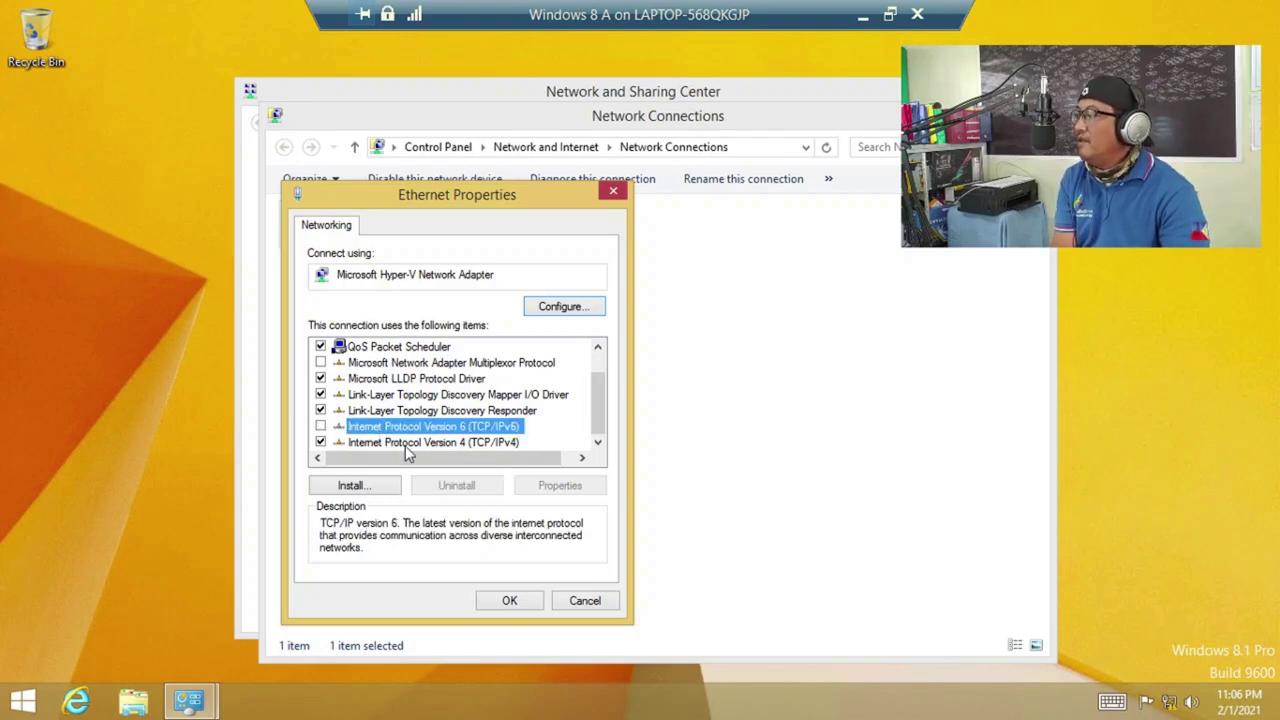
{"action": "left_click", "coordinate": [405, 445]}
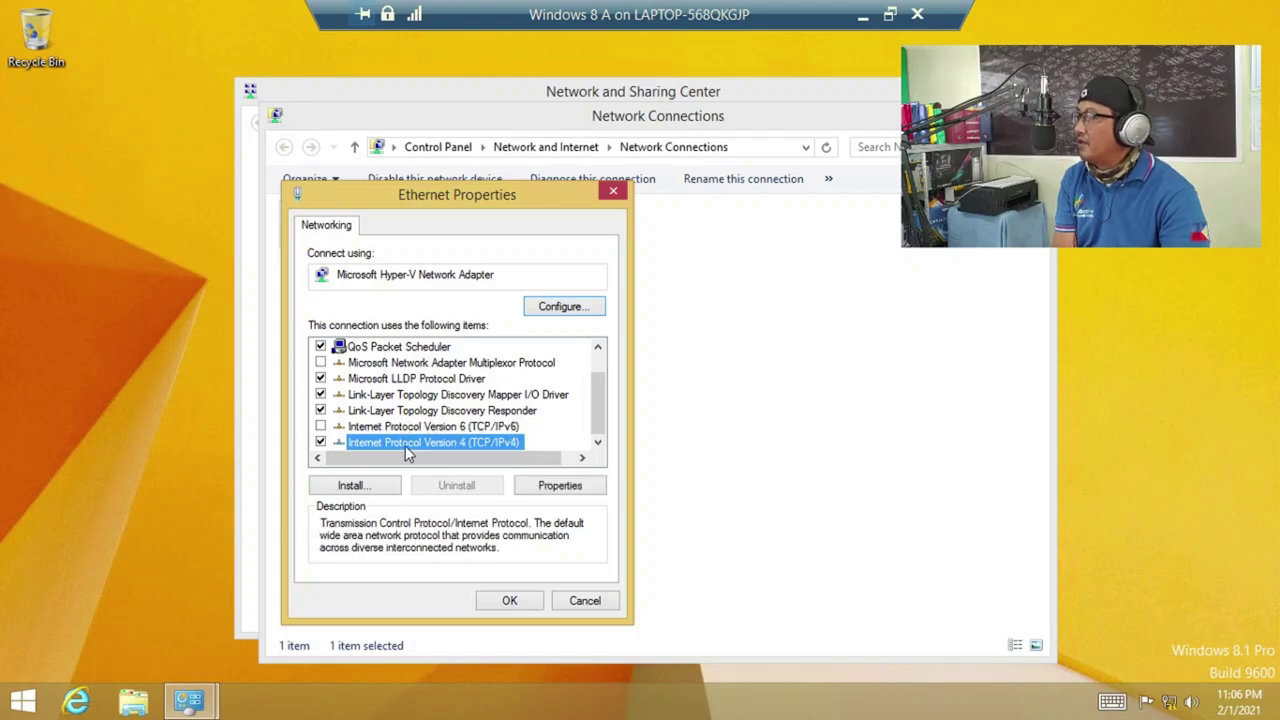
{"action": "left_click", "coordinate": [574, 495]}
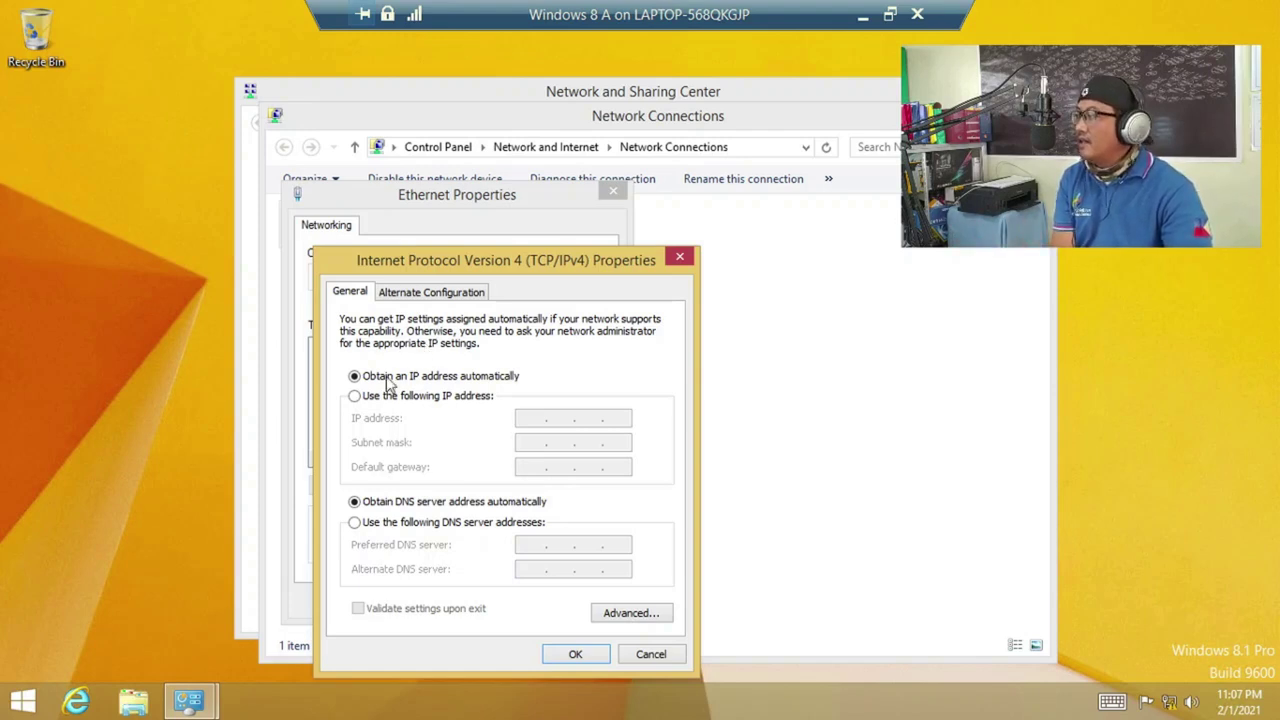
- Assign the static IP address 192.168.1.1 with subnet mask 255.255.255.0
{"action": "left_click", "coordinate": [355, 397]}
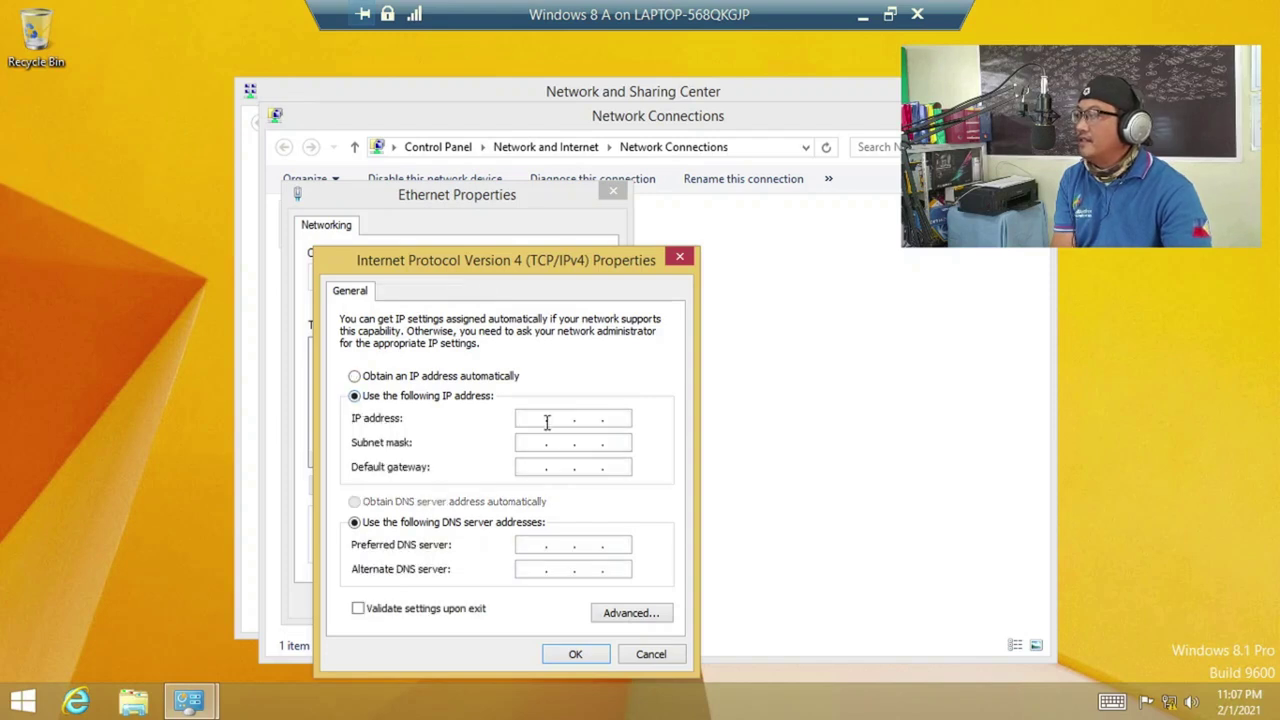
{"action": "left_click", "coordinate": [539, 420]}
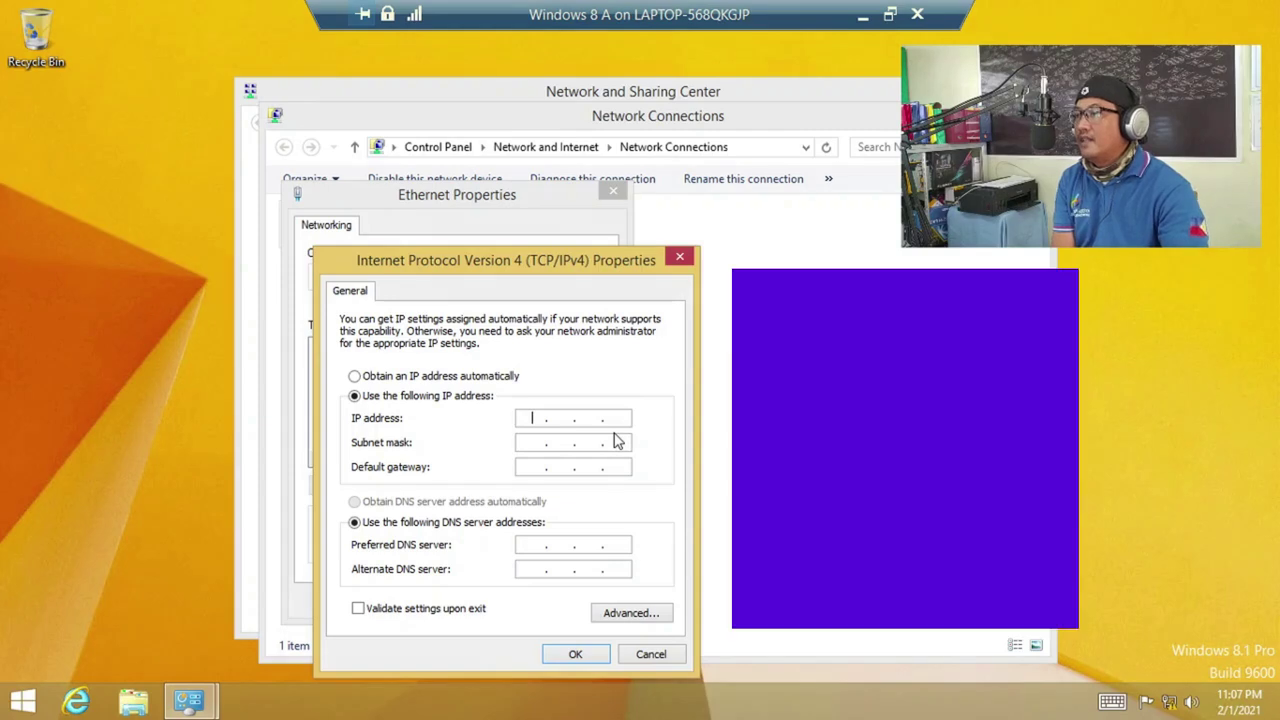
{"action": "type", "text": "1"}
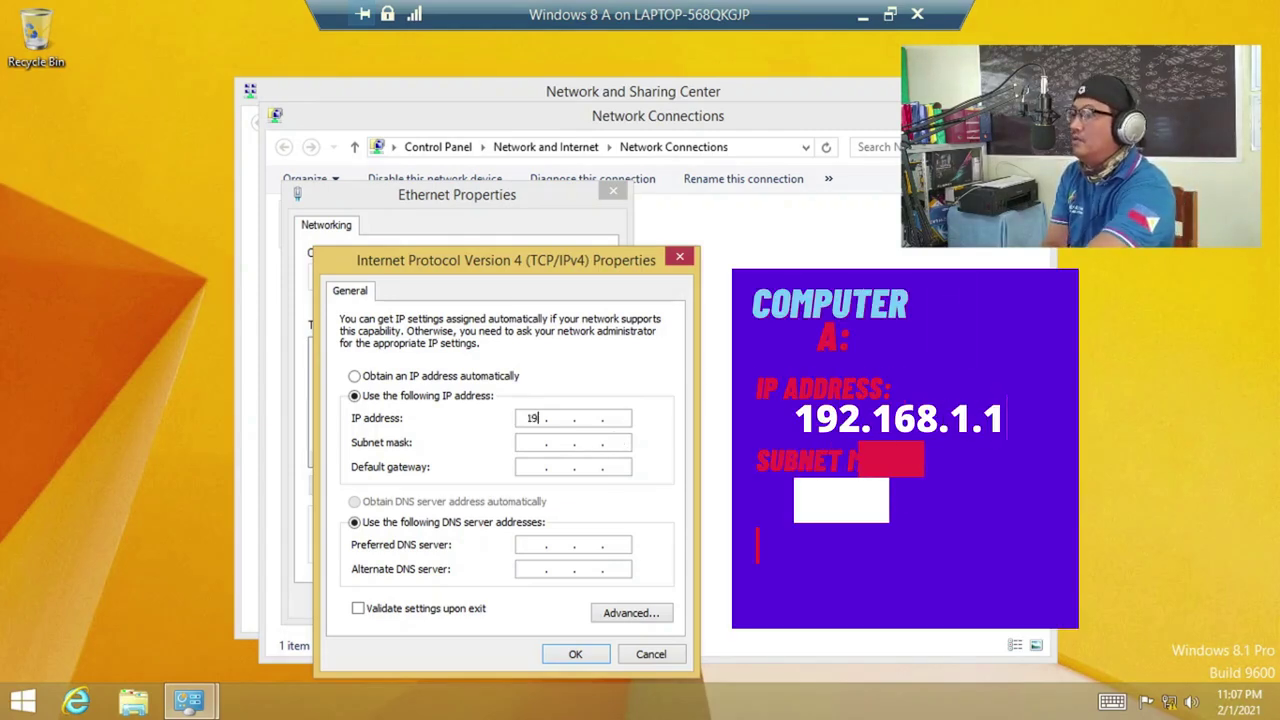
{"action": "type", "text": "92.168."}
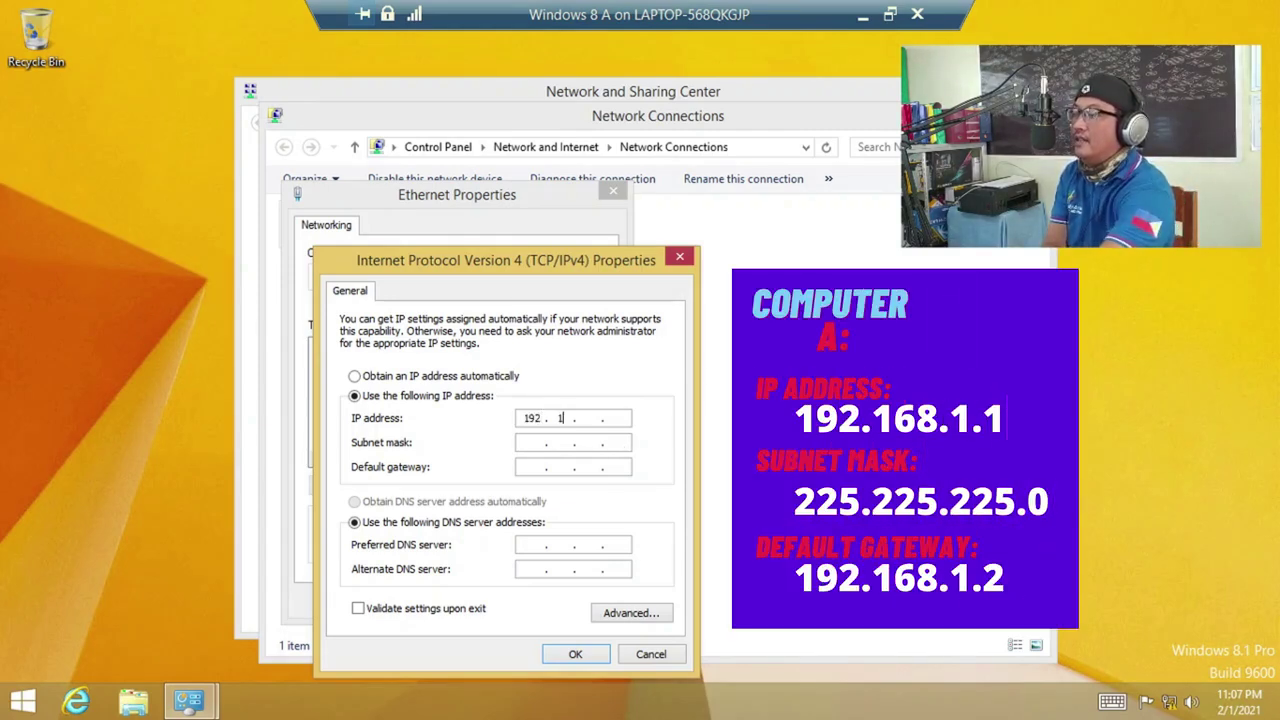
{"action": "type", "text": "1.1"}
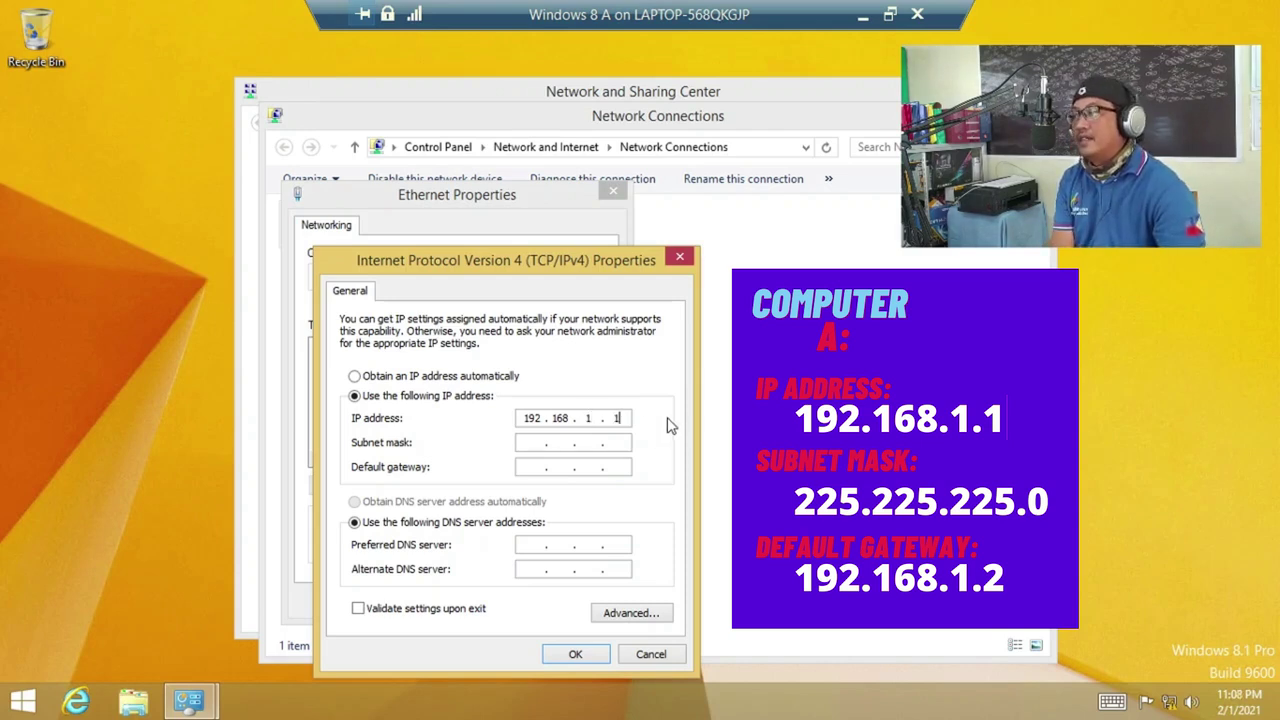
{"action": "left_click", "coordinate": [540, 442]}
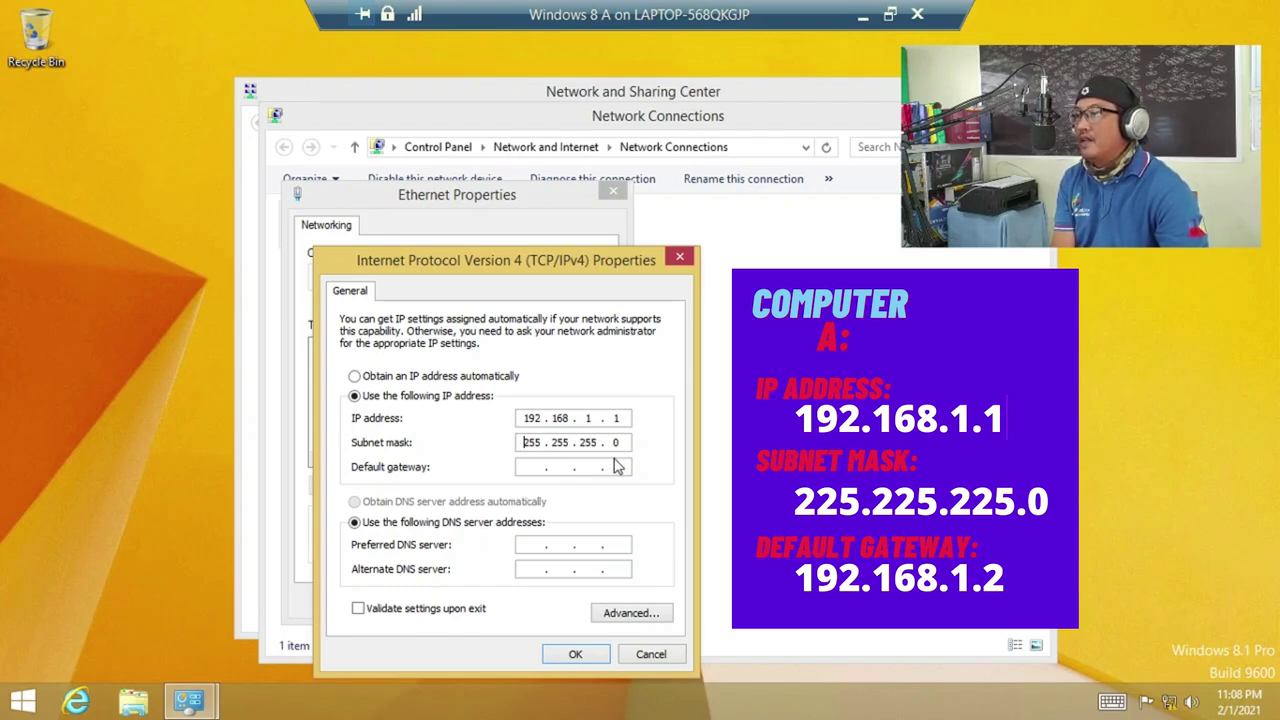
- Set the default gateway to 192.168.1.2, apply the IPv4 settings and close the network connections
{"action": "left_click", "coordinate": [563, 464]}
{"action": "type", "text": "192."}
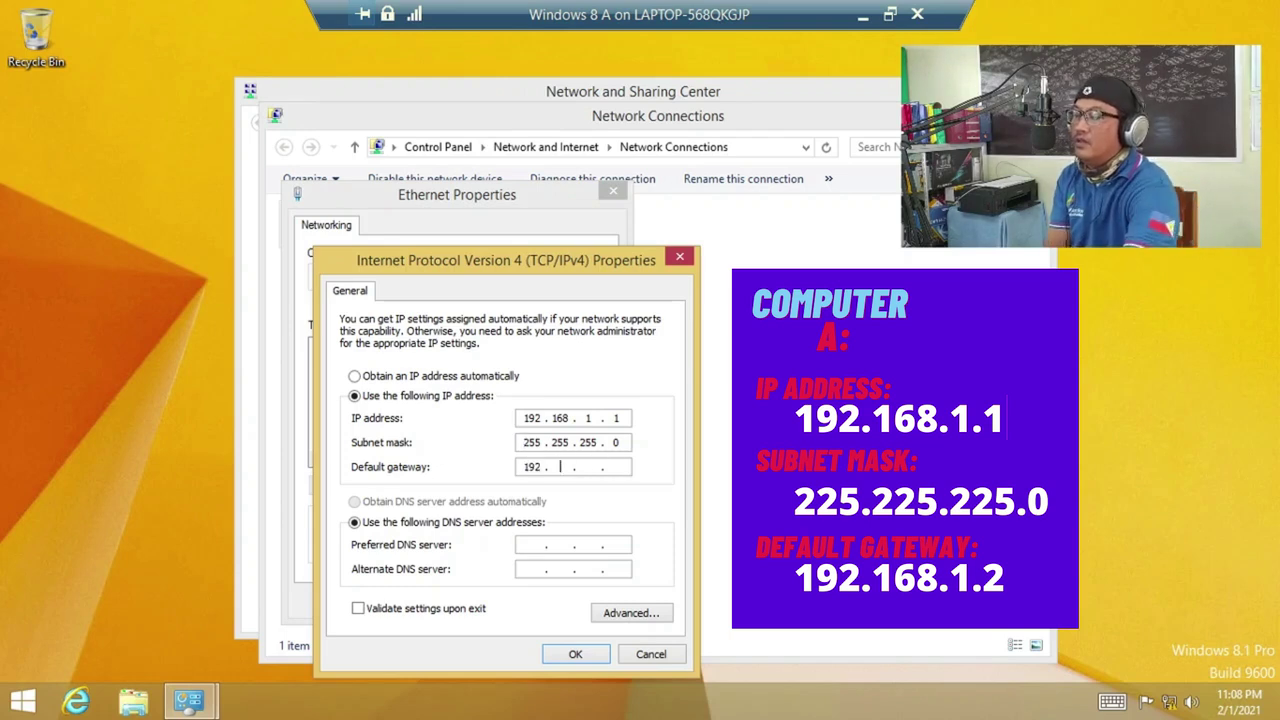
{"action": "type", "text": "168."}
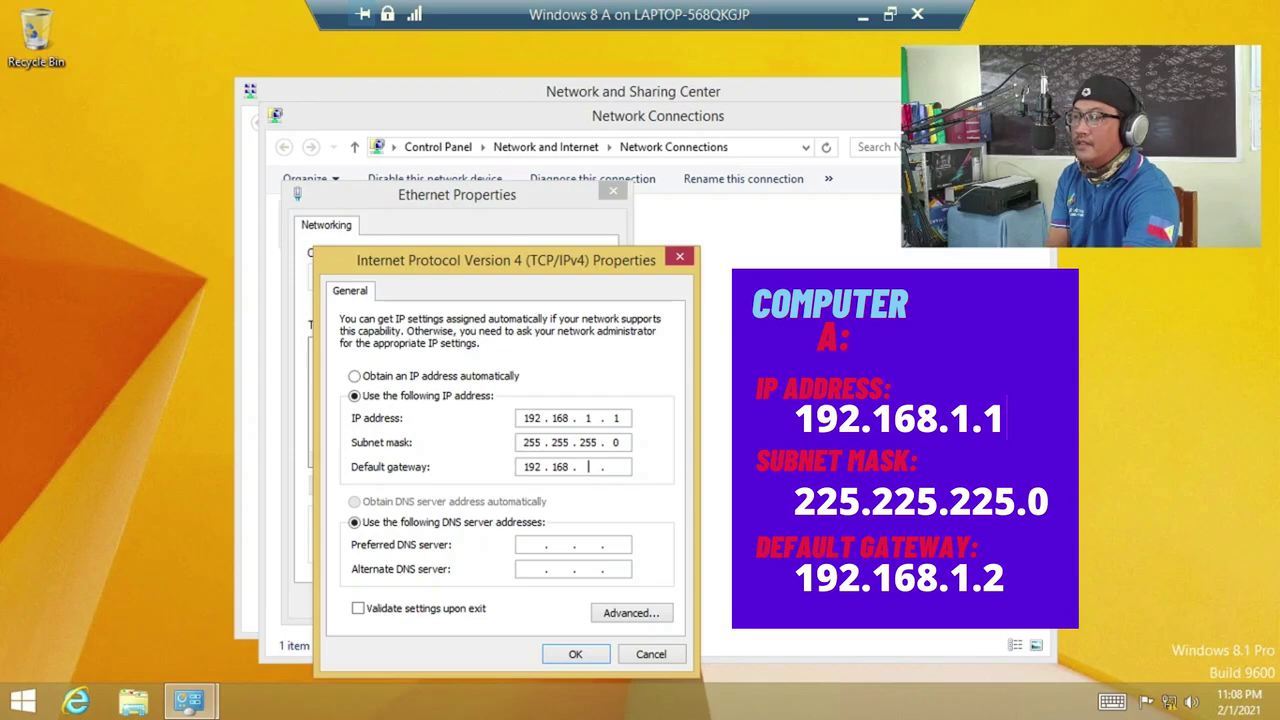
{"action": "type", "text": "1.2"}
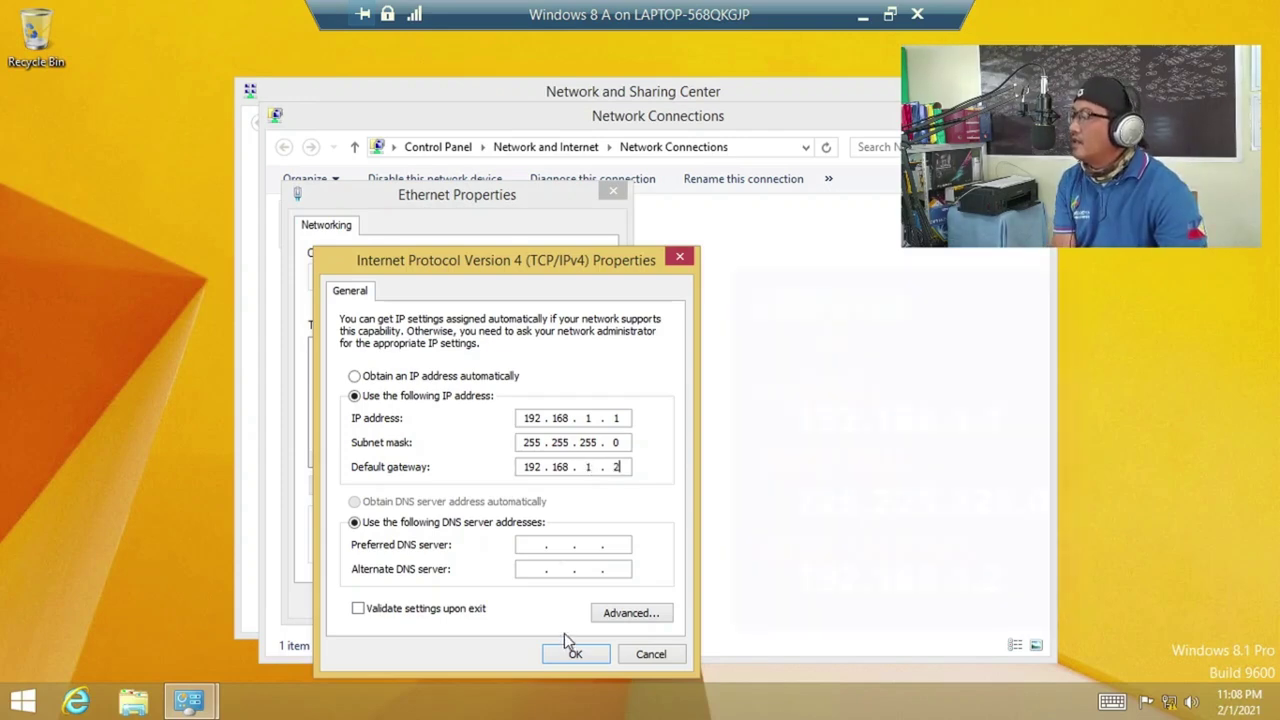
{"action": "left_click", "coordinate": [575, 653]}
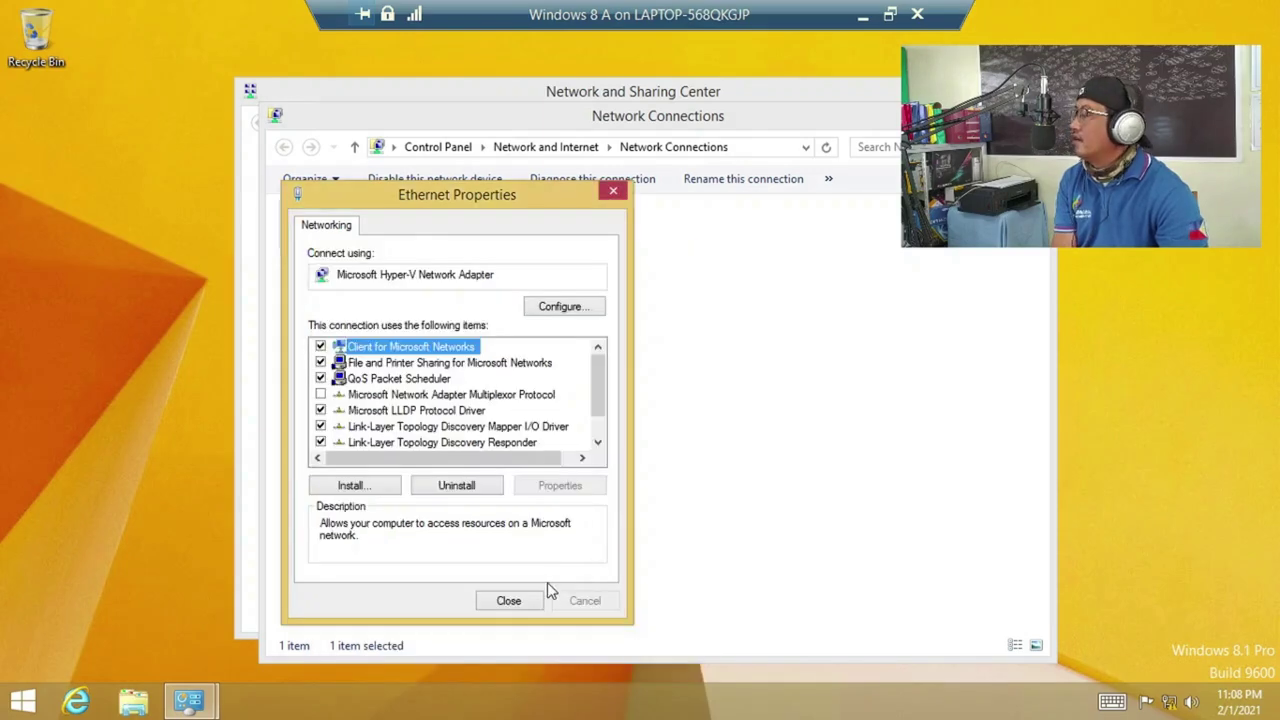
{"action": "left_click", "coordinate": [520, 601]}
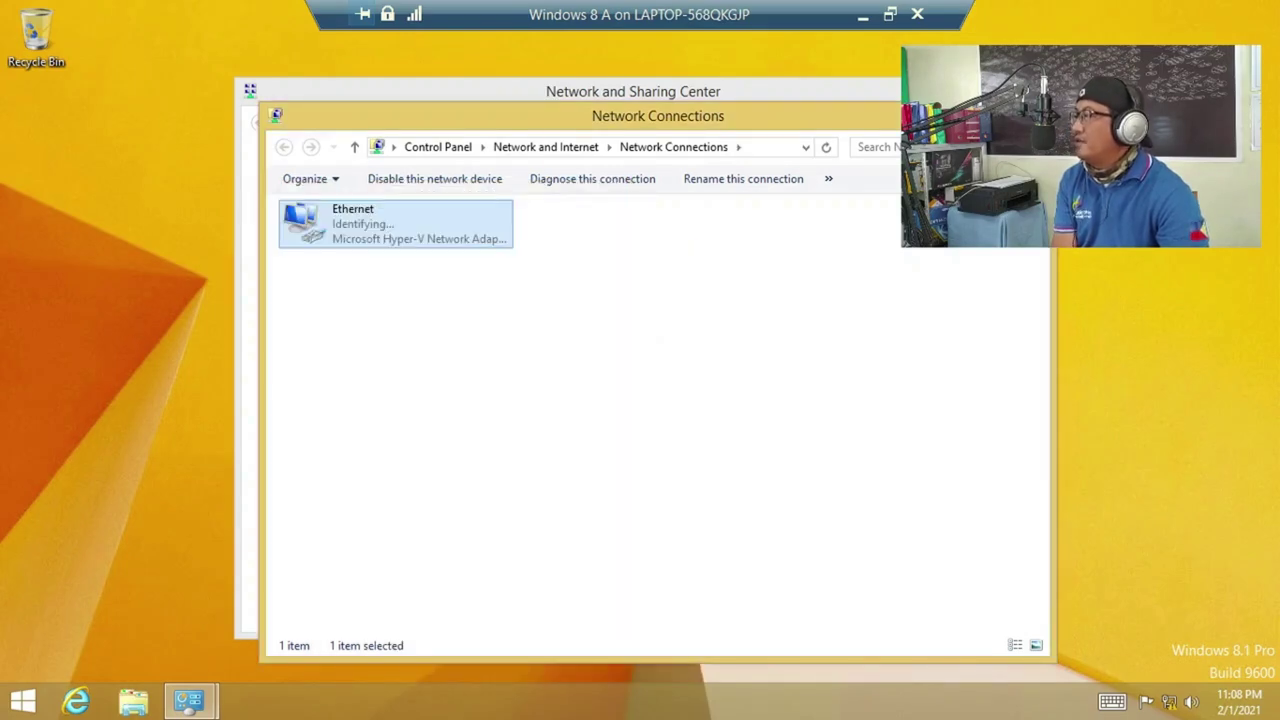
{"action": "key", "text": "alt+F4"}
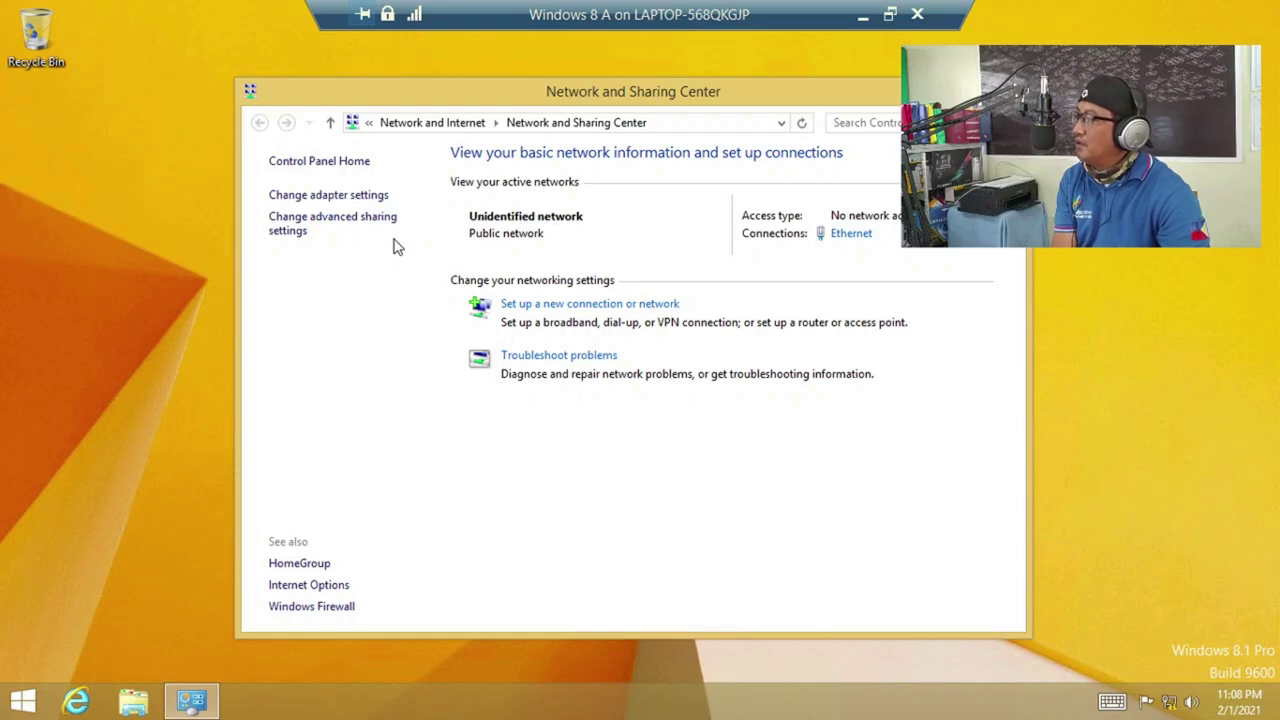
- In the advanced sharing settings, turn on network discovery and file and printer sharing for the Private profile
{"action": "left_click", "coordinate": [344, 228]}
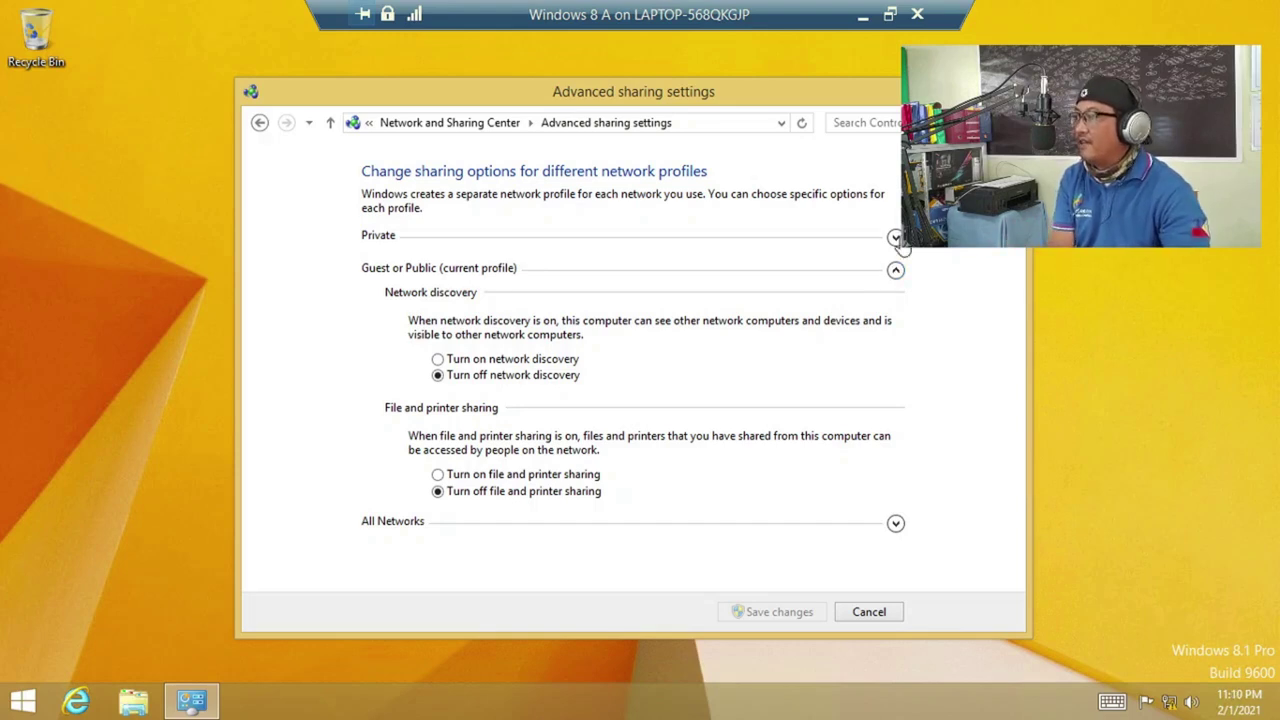
{"action": "left_click", "coordinate": [894, 237]}
{"action": "left_click", "coordinate": [431, 304]}
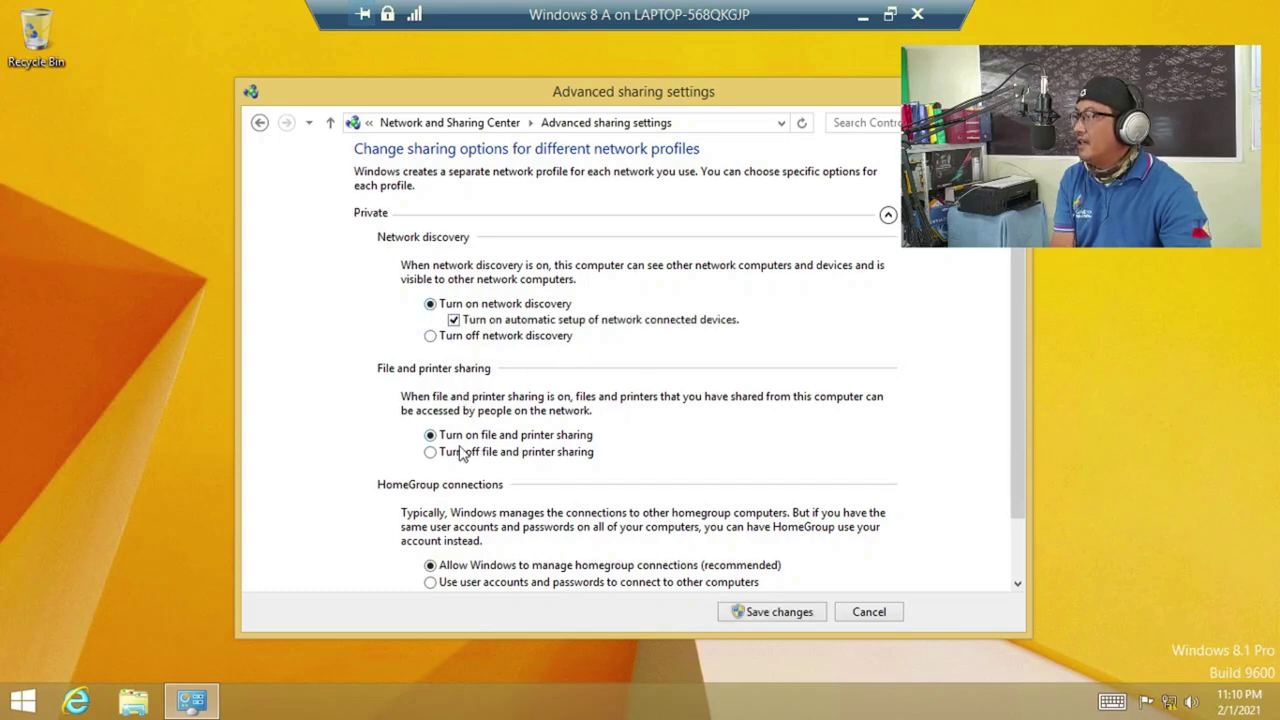
{"action": "scroll", "coordinate": [566, 478], "scroll_direction": "down", "scroll_amount": 1}
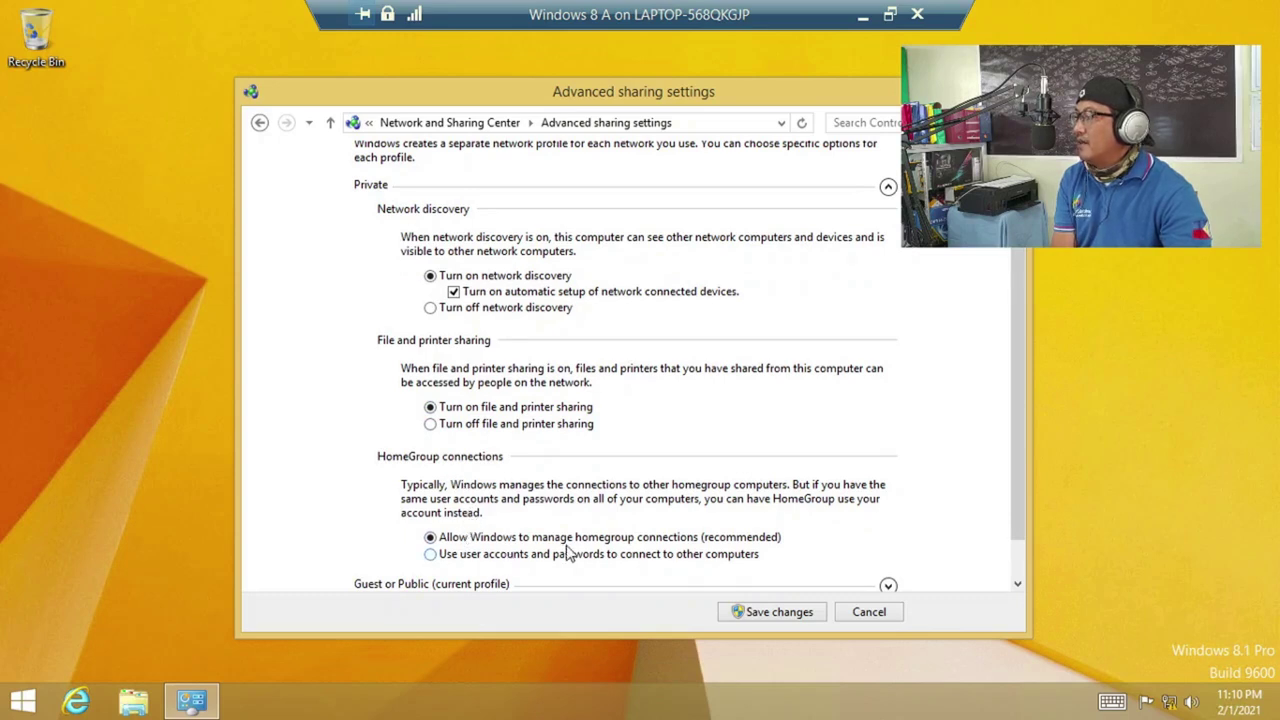
{"action": "scroll", "coordinate": [757, 554], "scroll_direction": "down", "scroll_amount": 2}
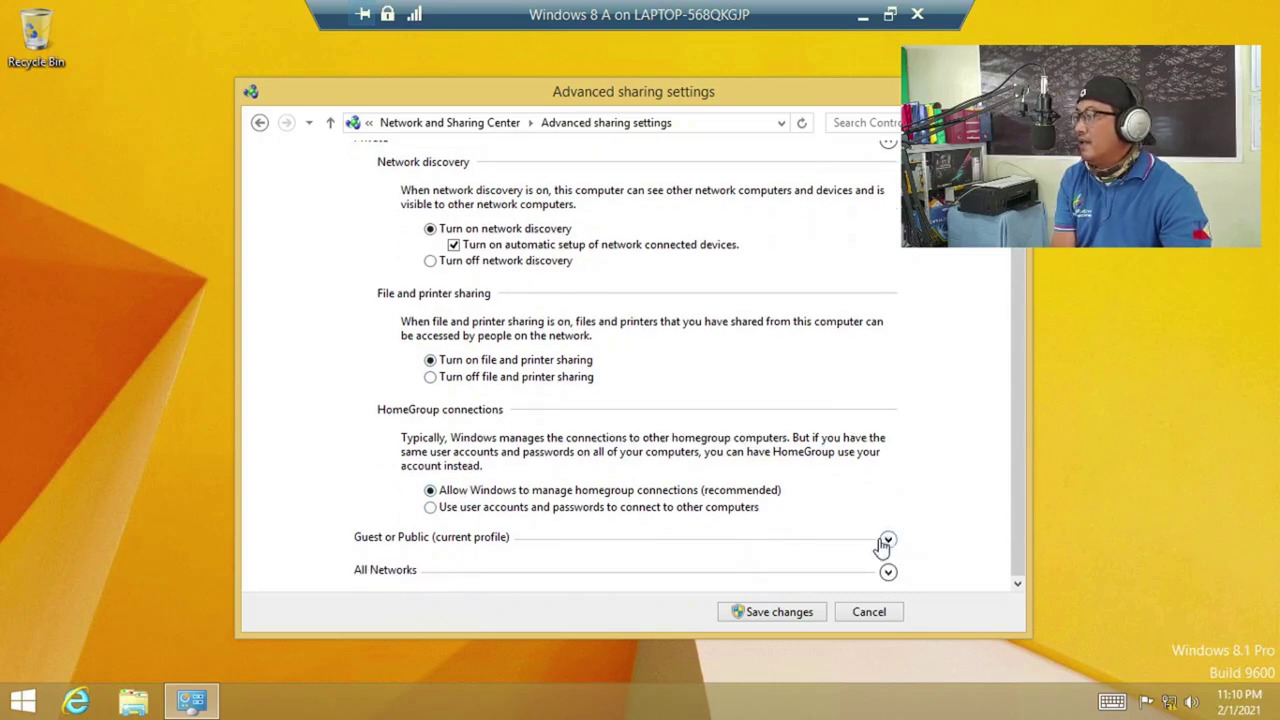
- Turn on network discovery and file and printer sharing for the Guest or Public profile
{"action": "left_click", "coordinate": [886, 537]}
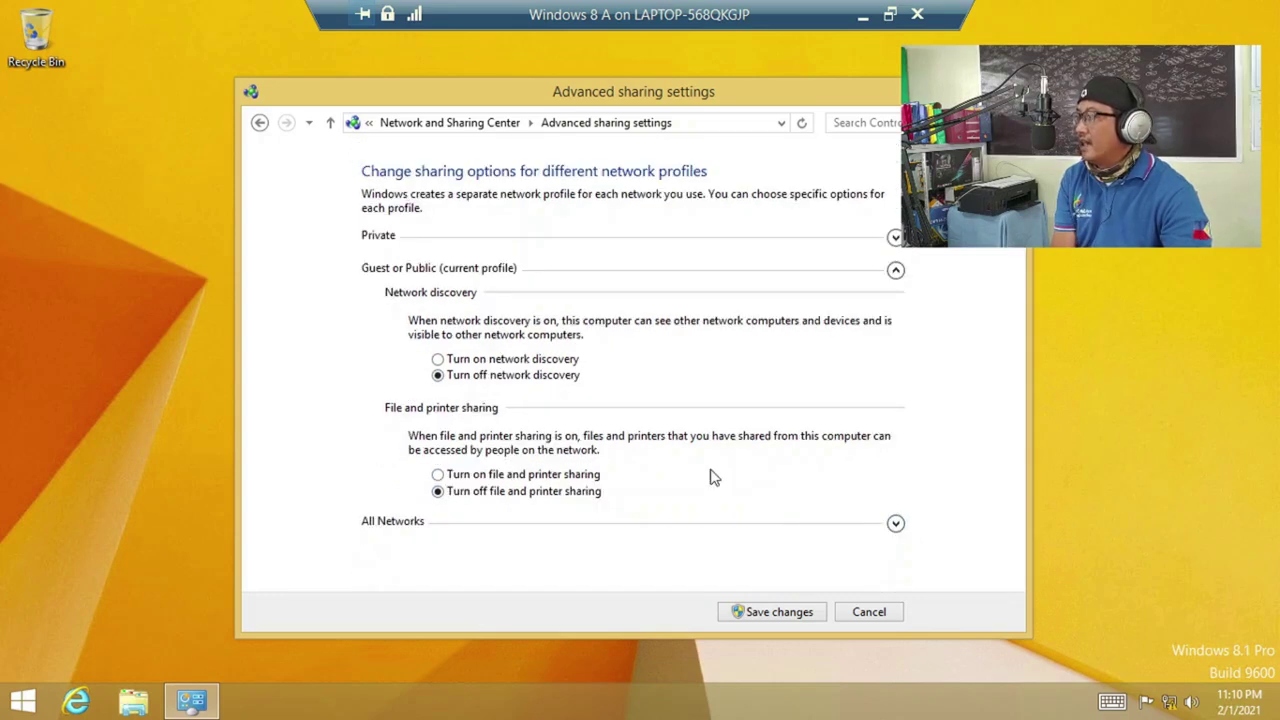
{"action": "left_click", "coordinate": [440, 362]}
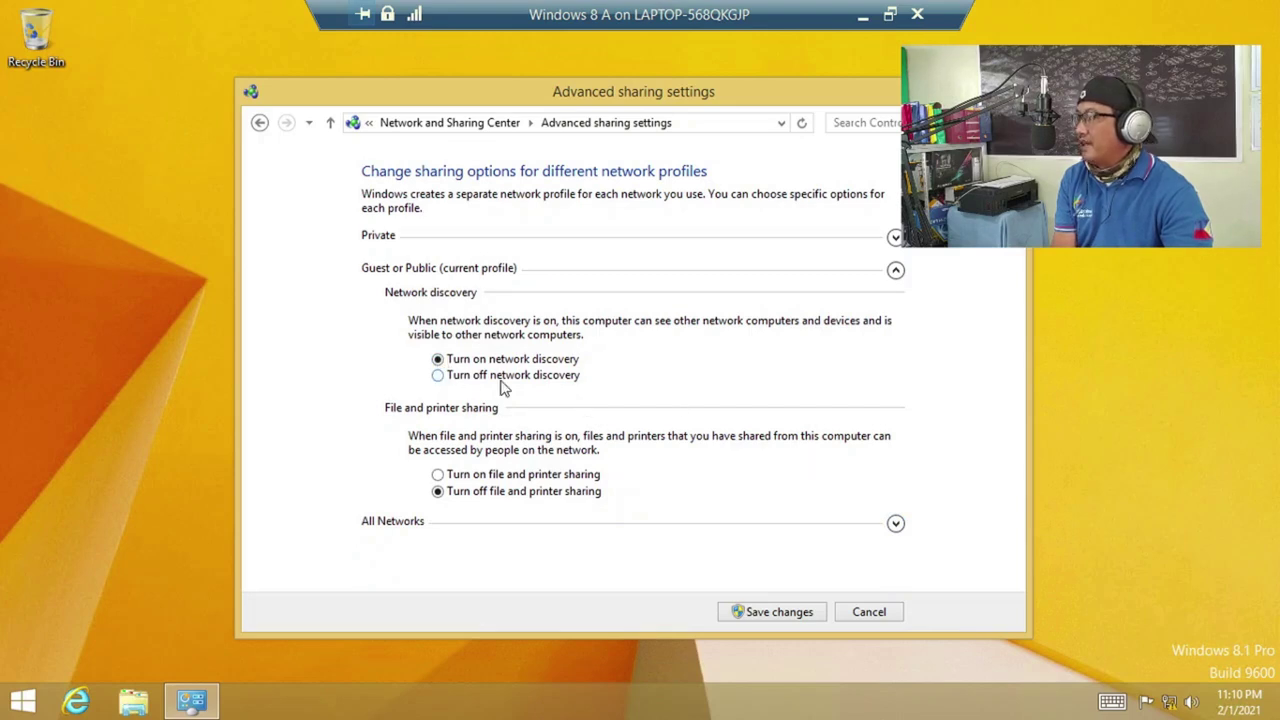
{"action": "left_click", "coordinate": [439, 476]}
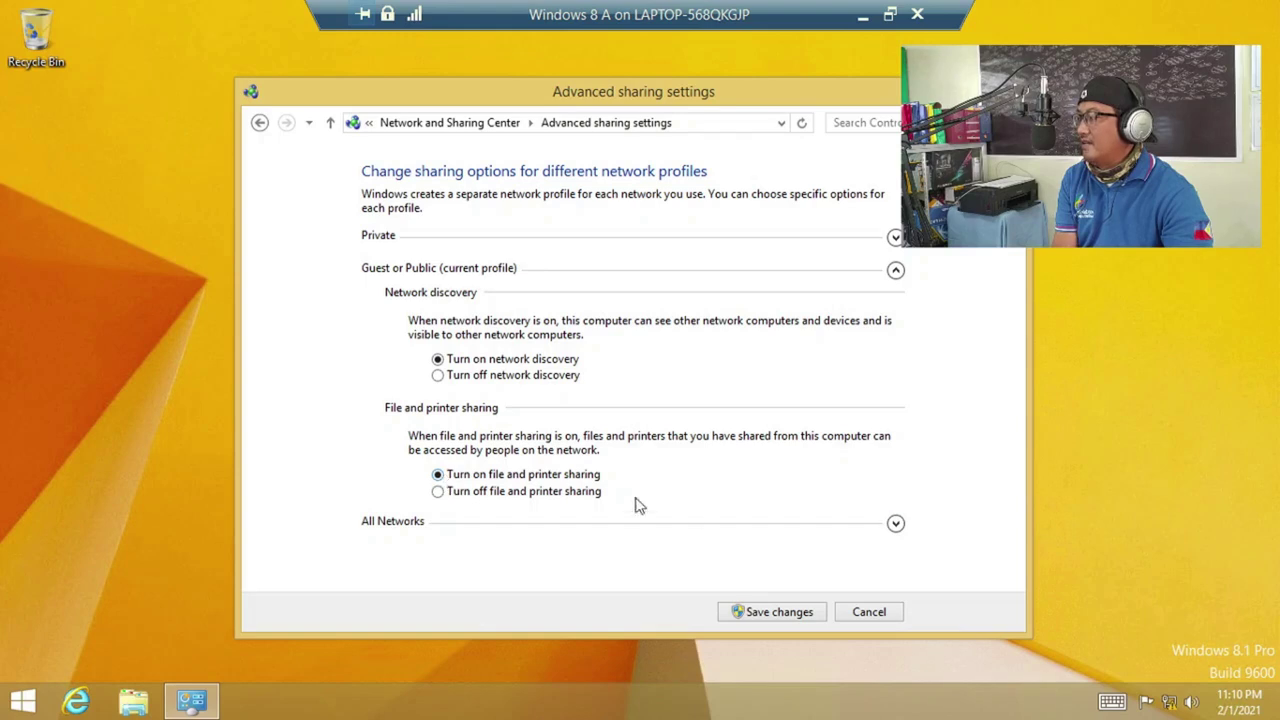
- For All Networks, turn on Public folder sharing and turn off password protected sharing, saving the changes
{"action": "left_click", "coordinate": [897, 525]}
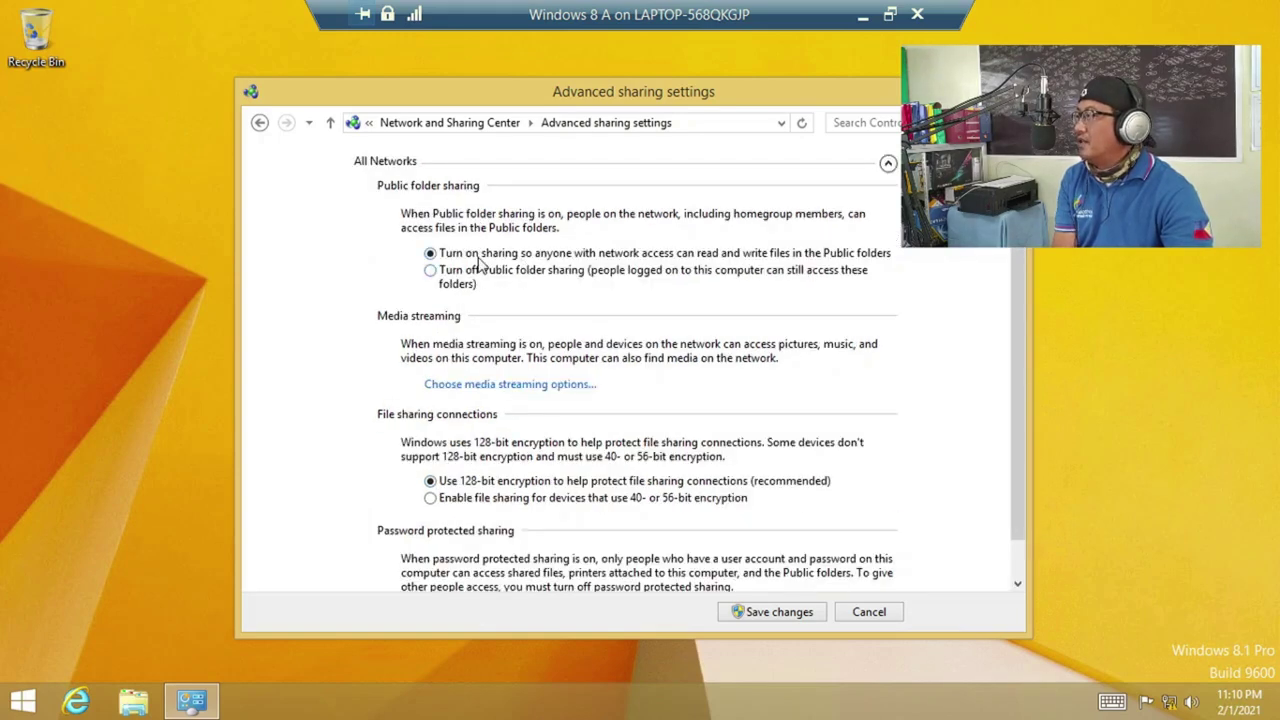
{"action": "scroll", "coordinate": [480, 330], "scroll_direction": "down", "scroll_amount": 1}
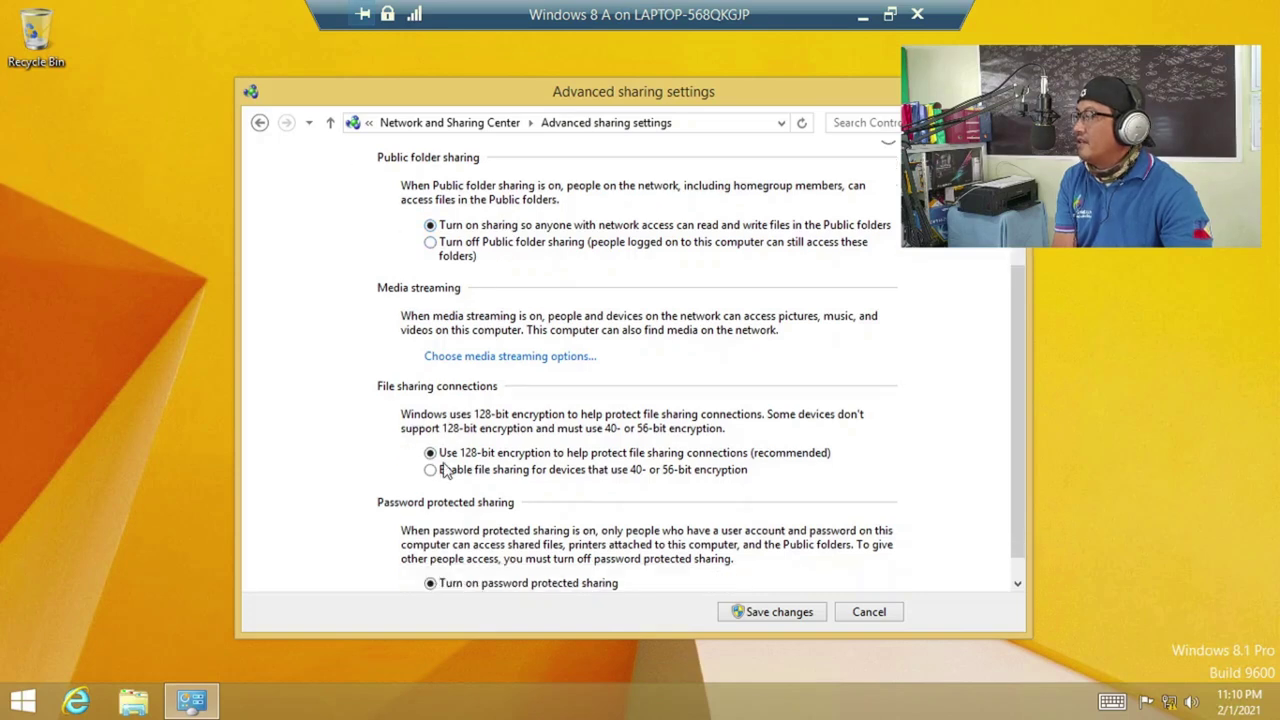
{"action": "scroll", "coordinate": [566, 498], "scroll_direction": "down", "scroll_amount": 1}
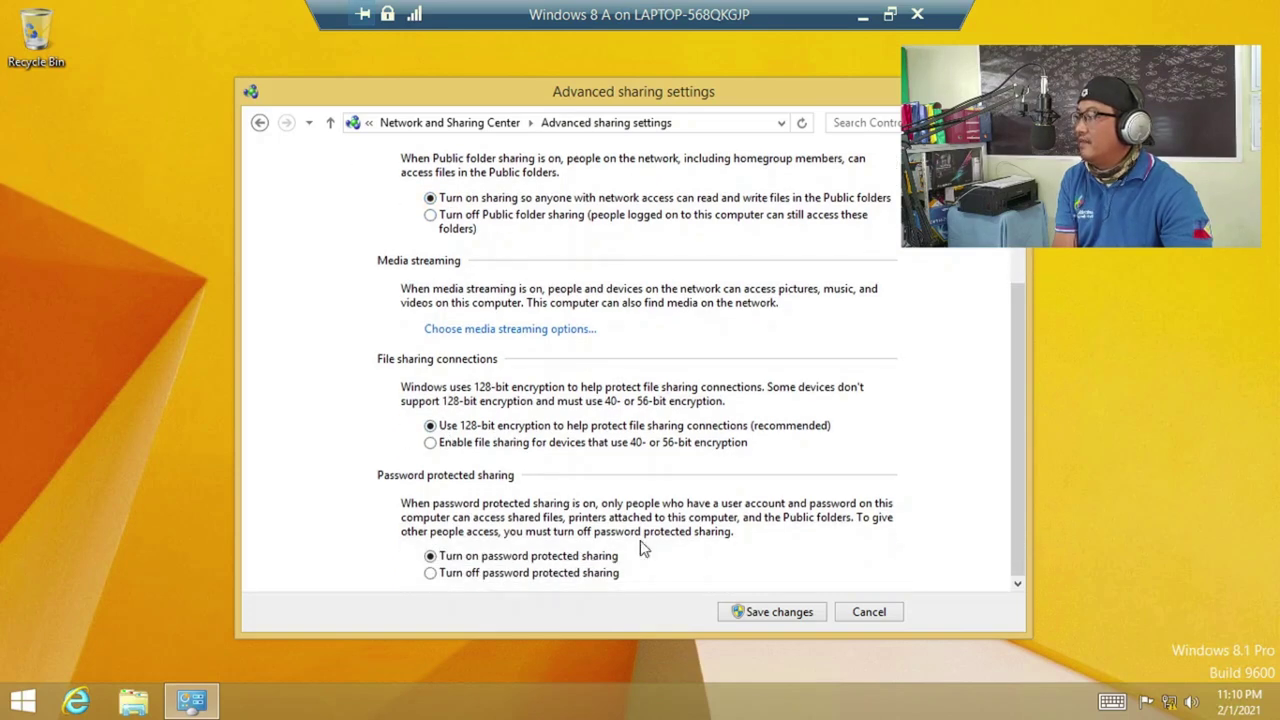
{"action": "left_click", "coordinate": [433, 575]}
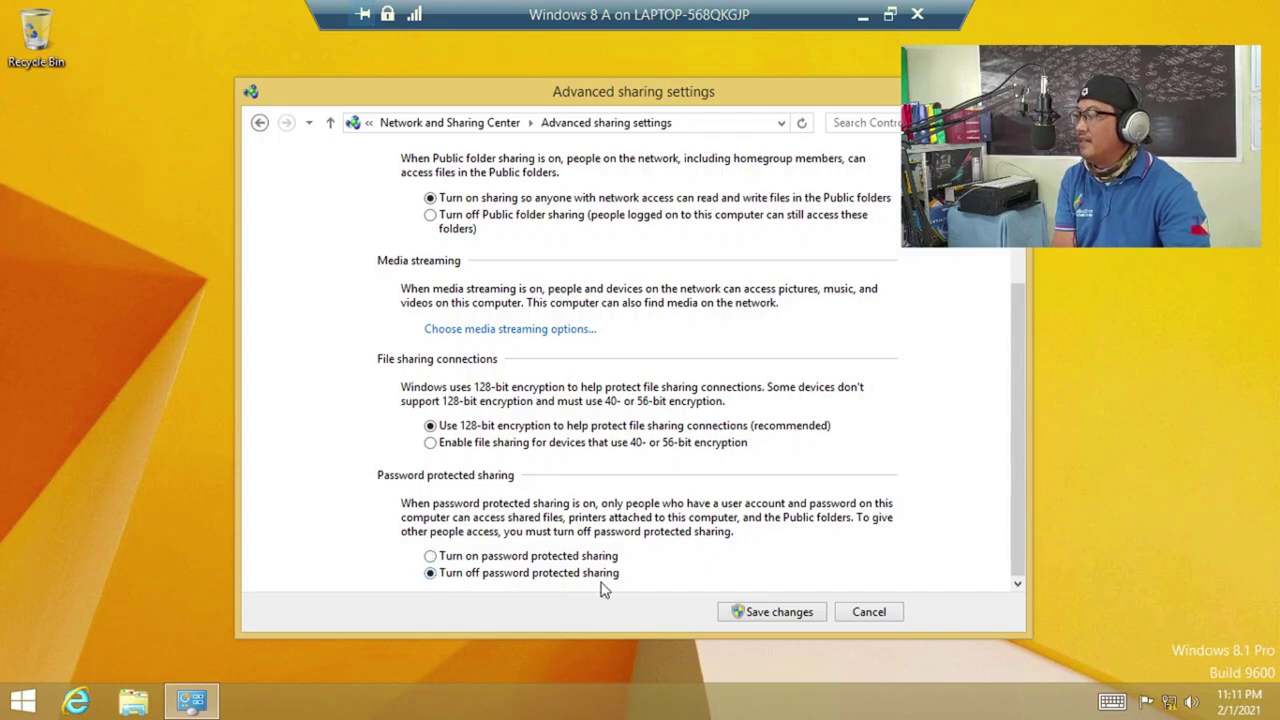
{"action": "left_click", "coordinate": [772, 614]}
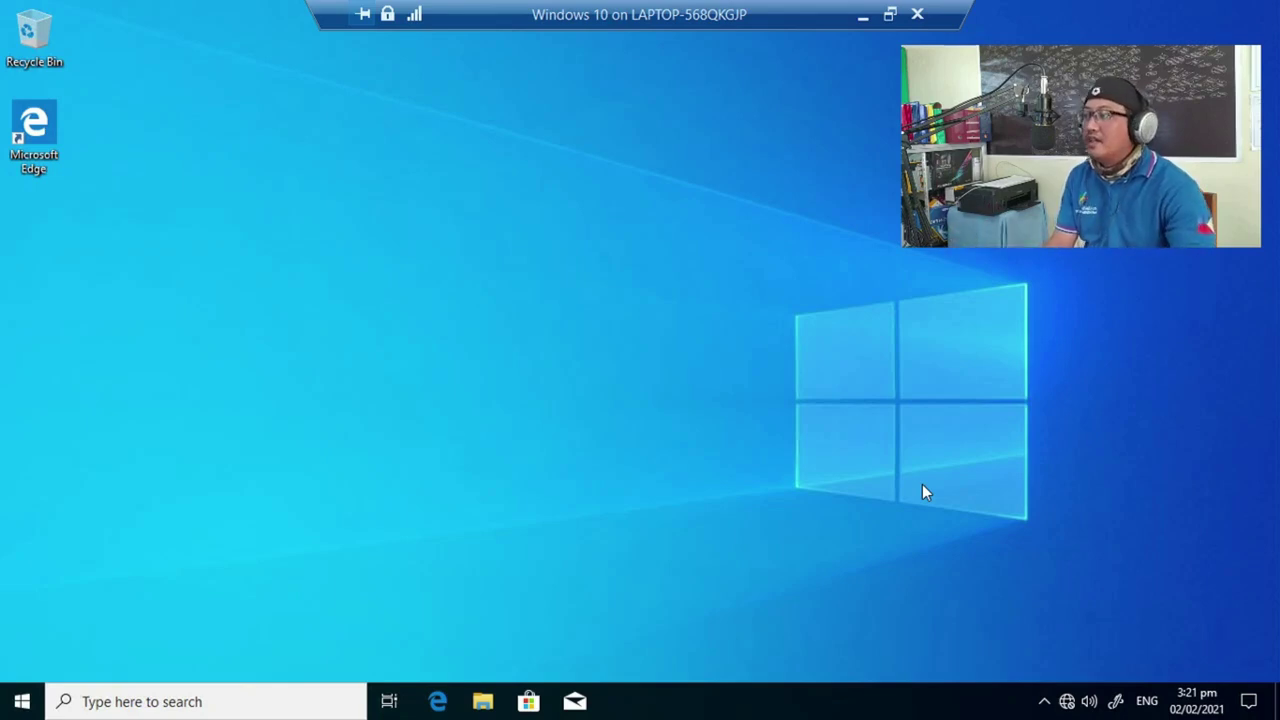
- Open the Ethernet adapter's properties and disable Internet Protocol Version 6 (TCP/IPv6)
{"action": "right_click", "coordinate": [1068, 703]}
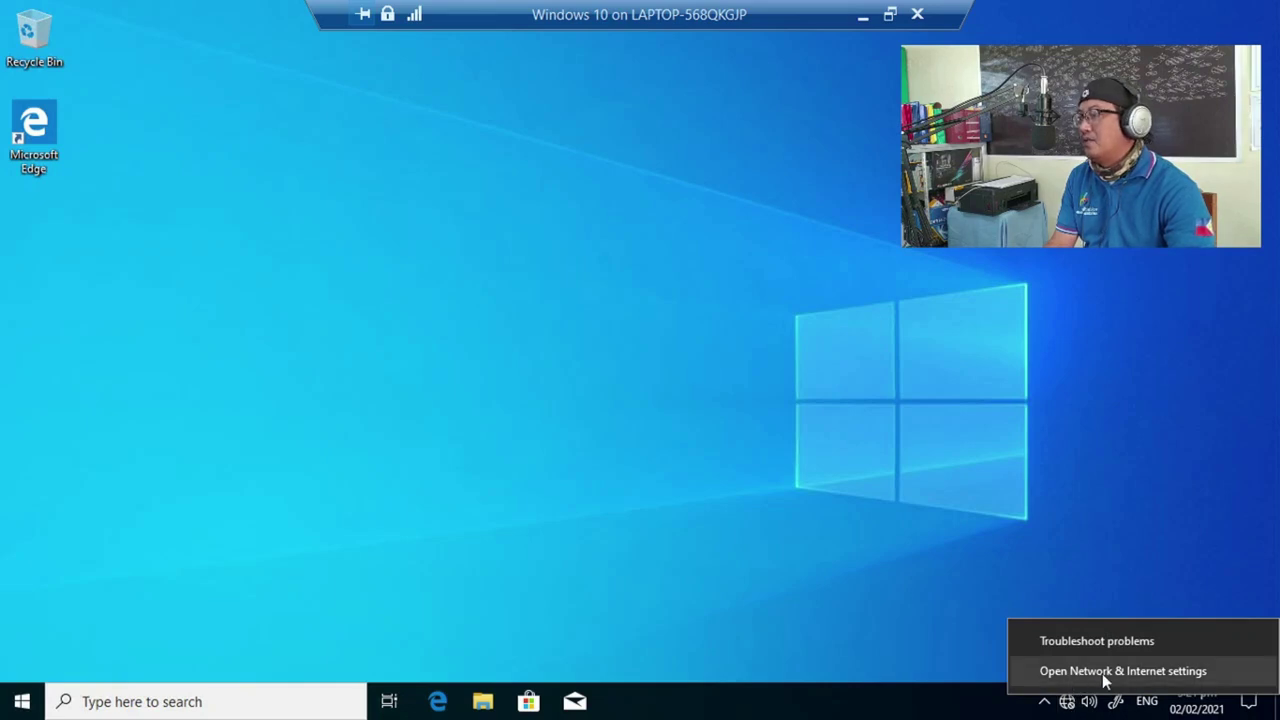
{"action": "left_click", "coordinate": [1108, 676]}
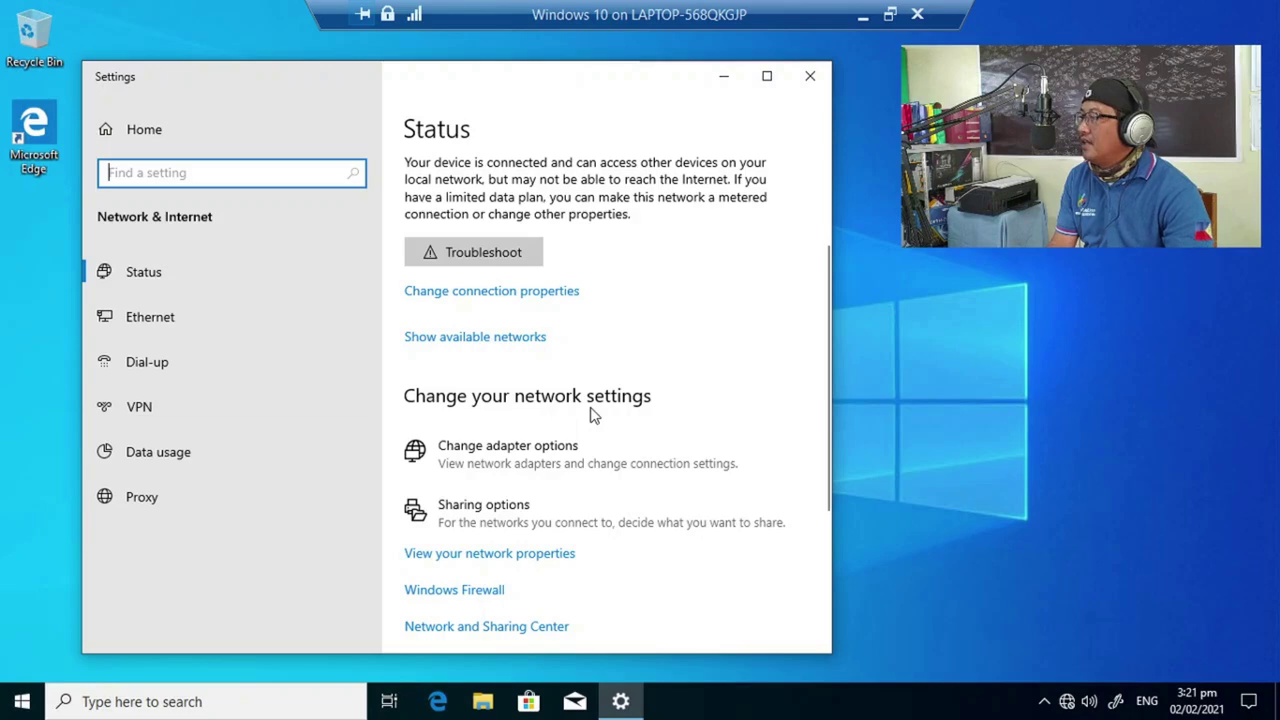
{"action": "left_click", "coordinate": [576, 450]}
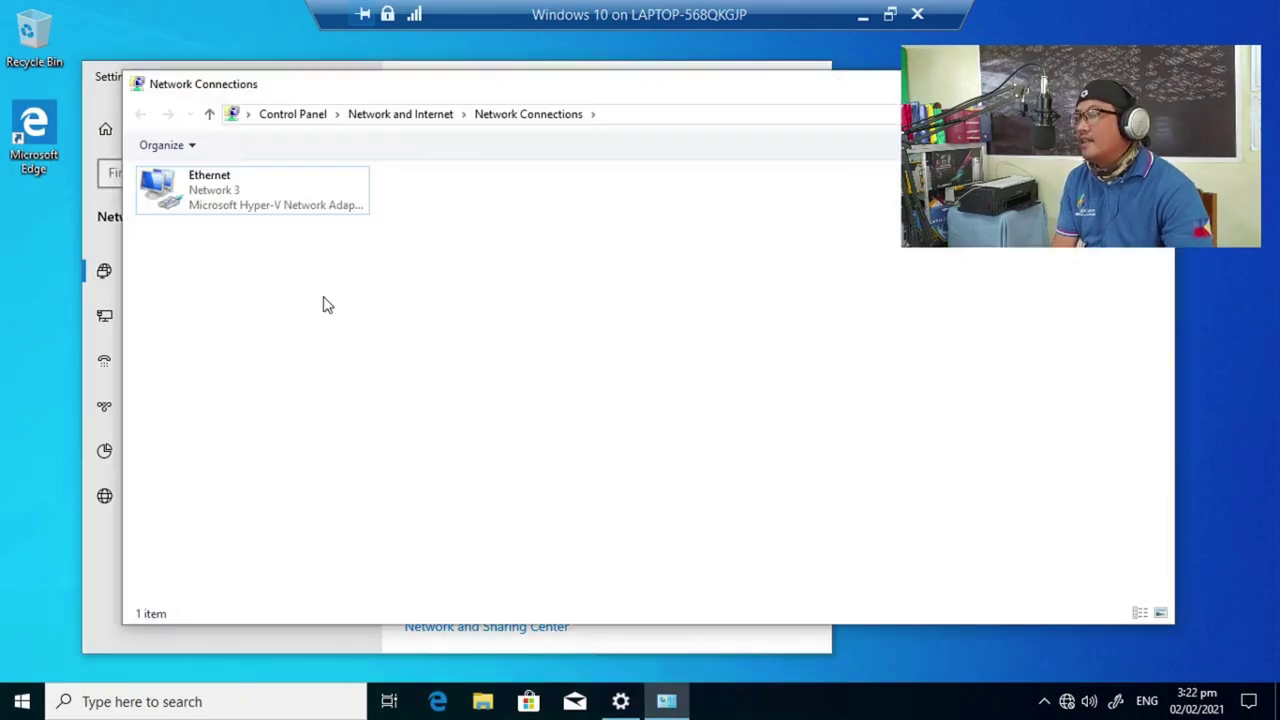
{"action": "right_click", "coordinate": [239, 206]}
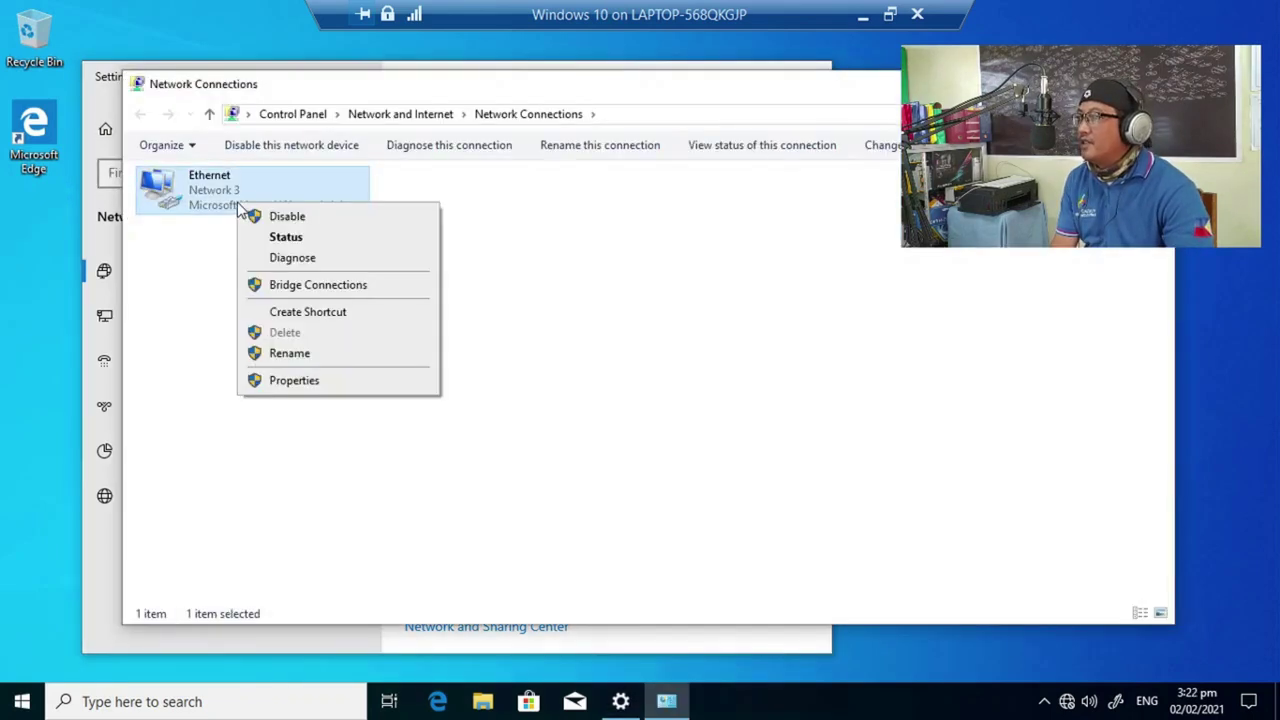
{"action": "left_click", "coordinate": [340, 382]}
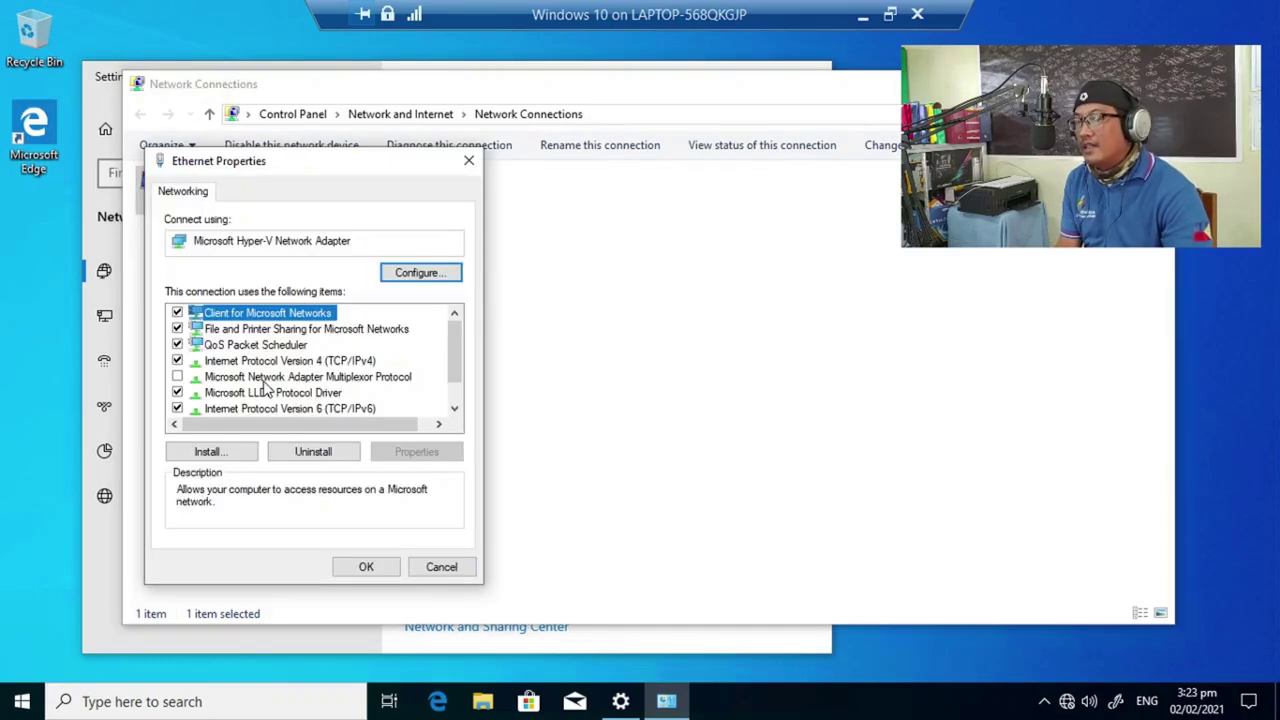
{"action": "scroll", "coordinate": [265, 388], "scroll_direction": "down", "scroll_amount": 1}
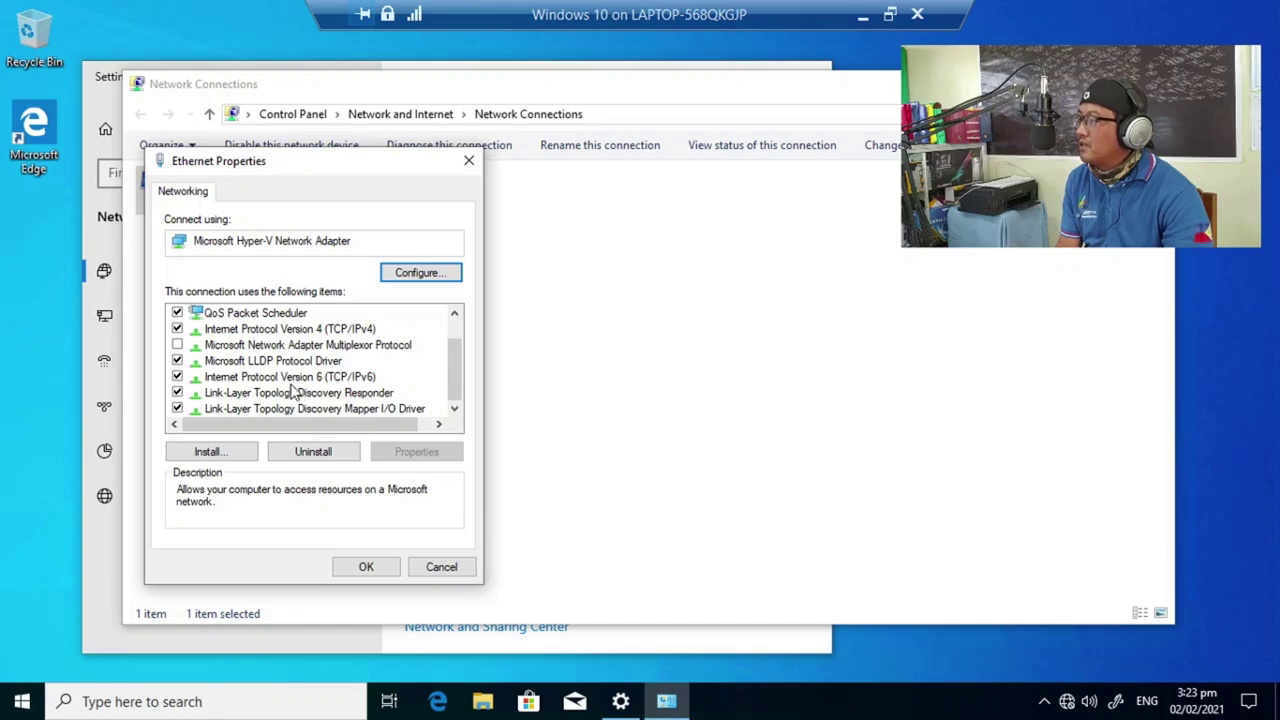
{"action": "left_click", "coordinate": [177, 378]}
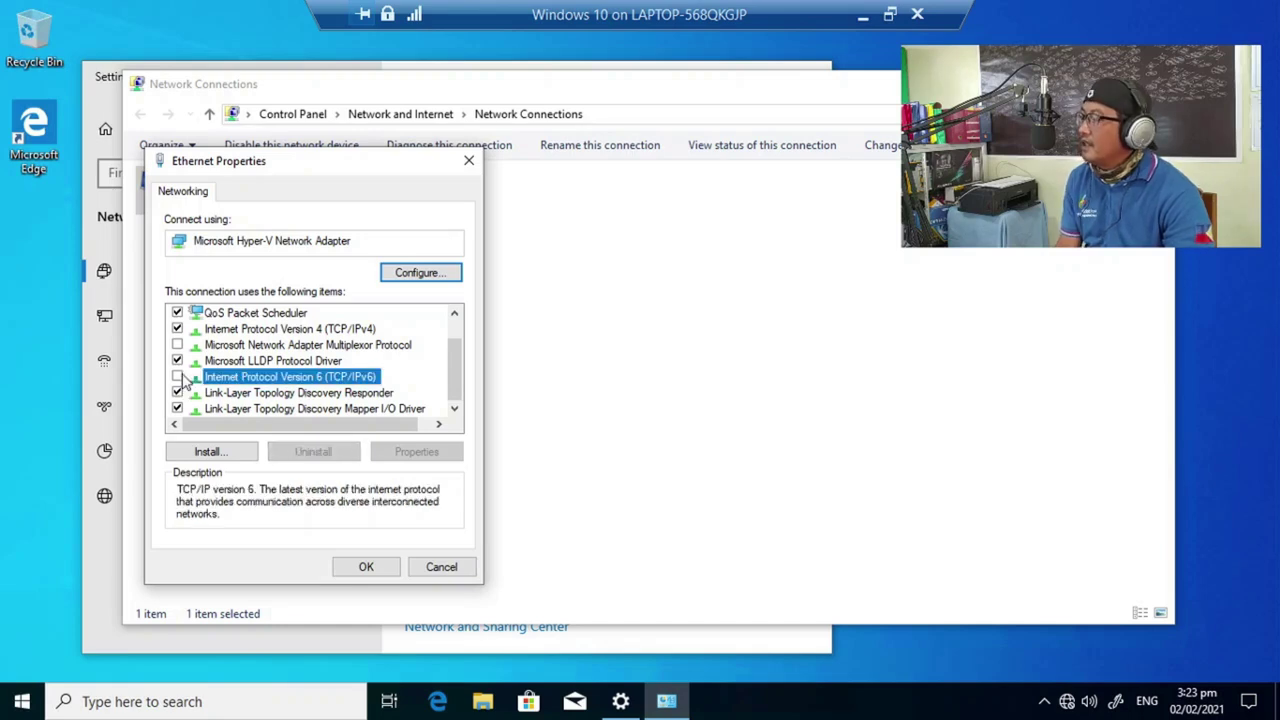
- In the IPv4 properties, assign the static IP address 192.168.1.2 with subnet mask 255.255.255.0
{"action": "left_click", "coordinate": [290, 330]}
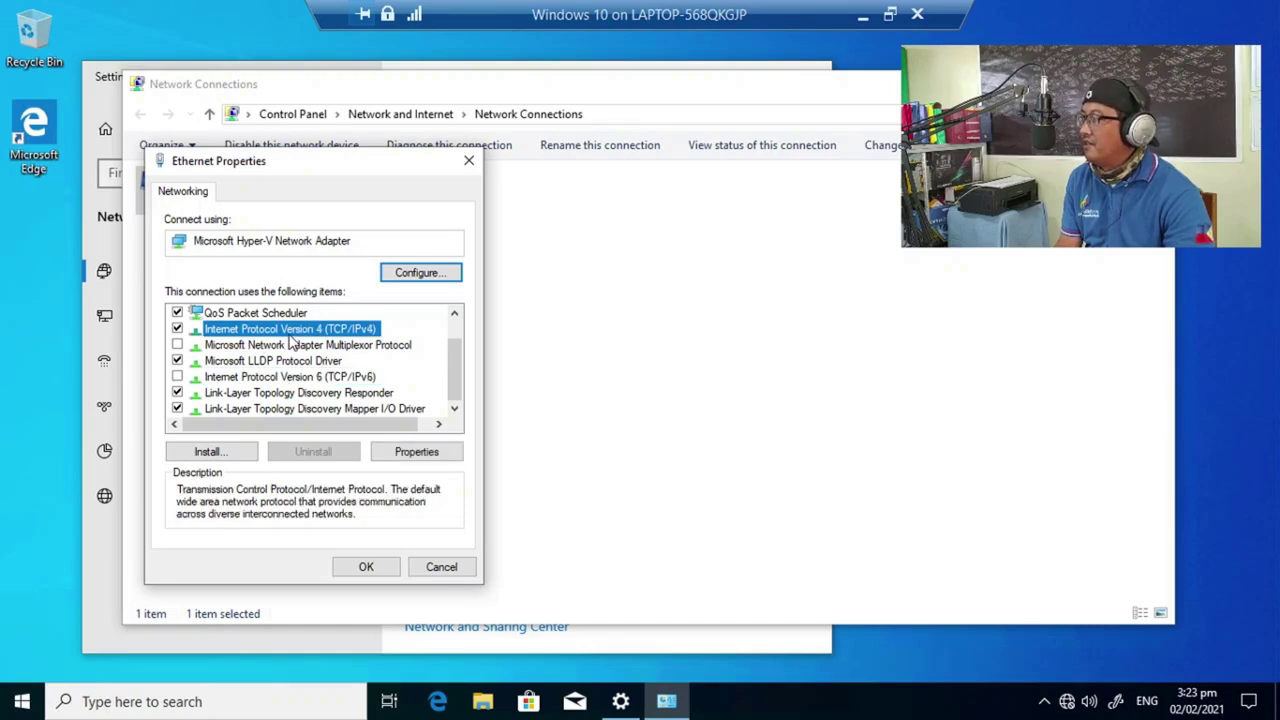
{"action": "left_click", "coordinate": [416, 452]}
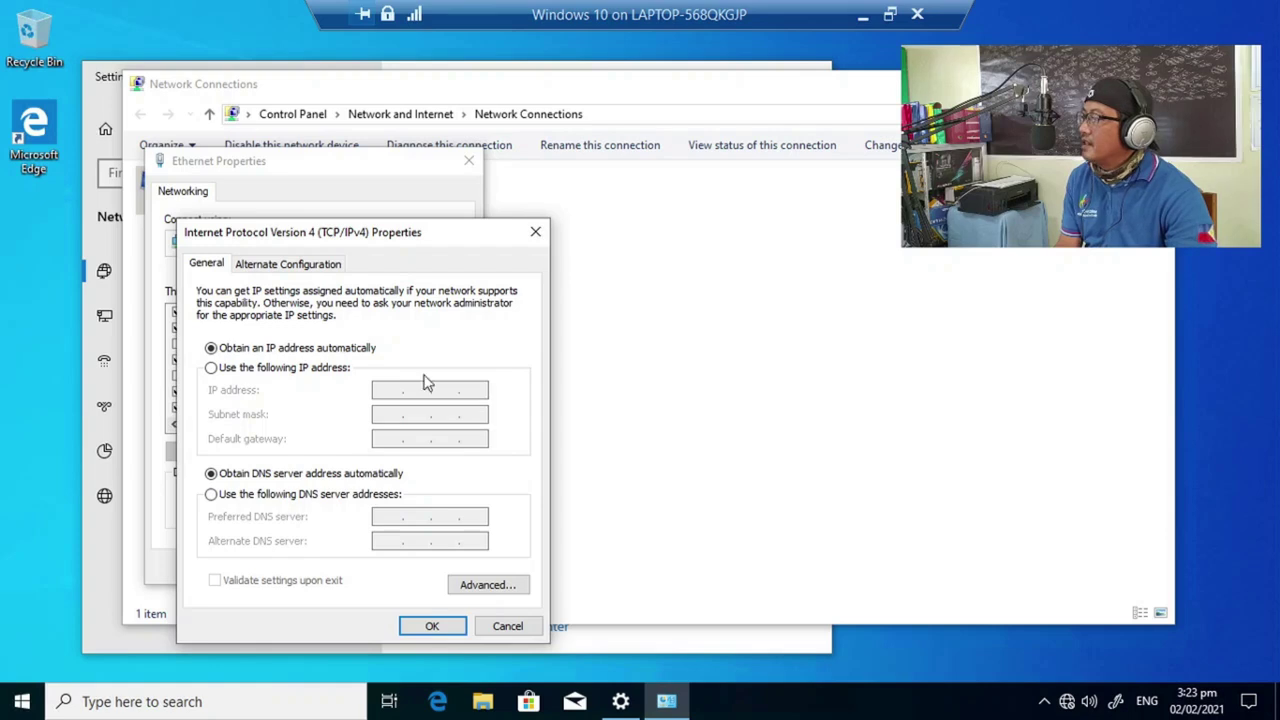
{"action": "left_click", "coordinate": [297, 368]}
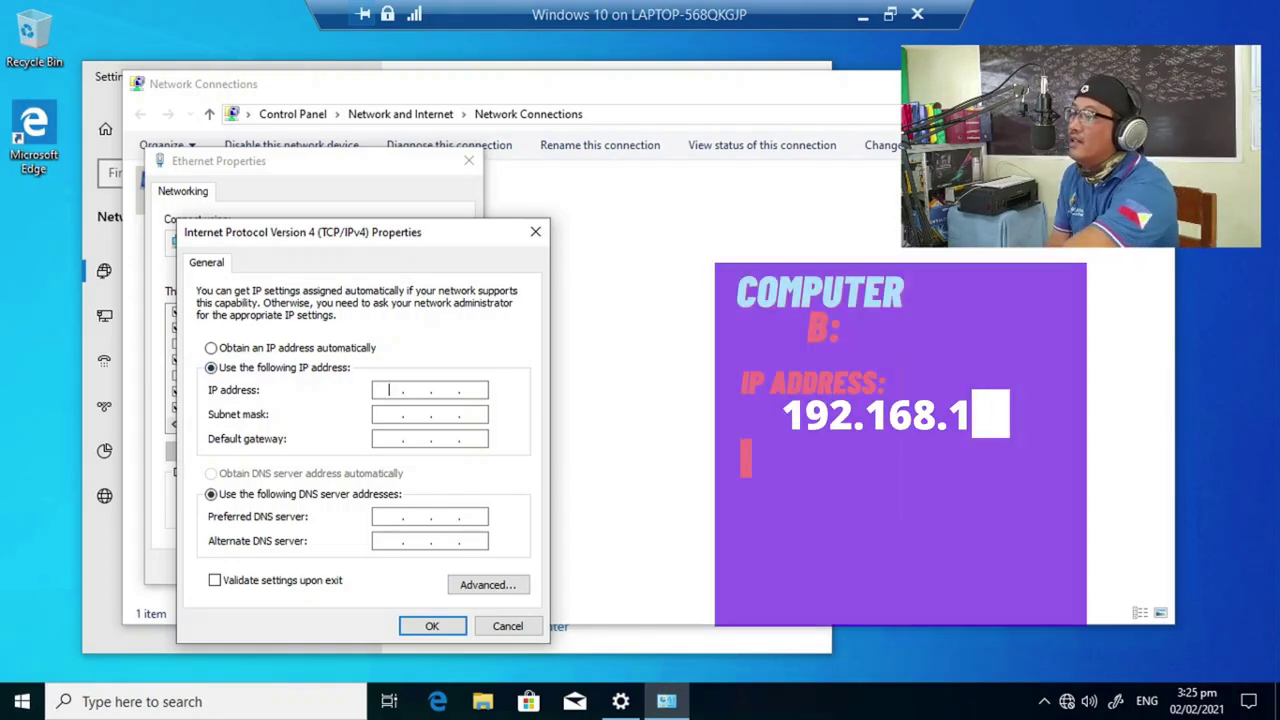
{"action": "type", "text": "192 . 168 . "}
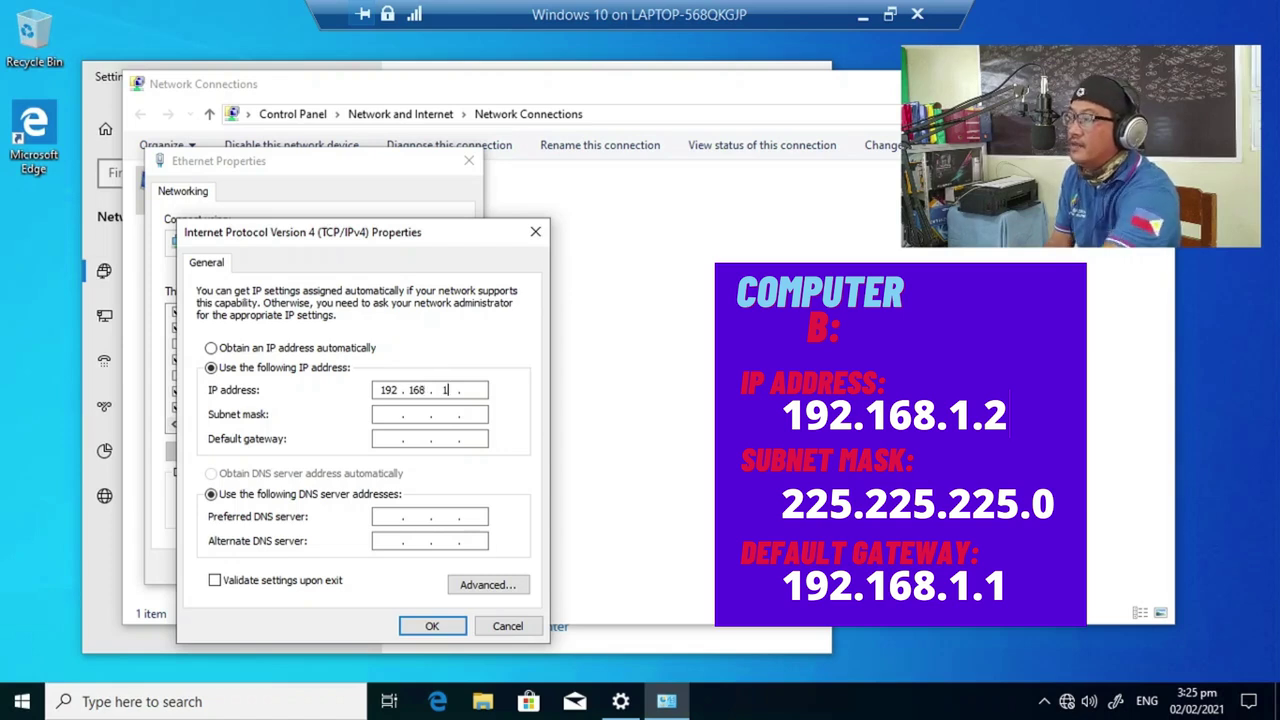
{"action": "type", "text": "1 ."}
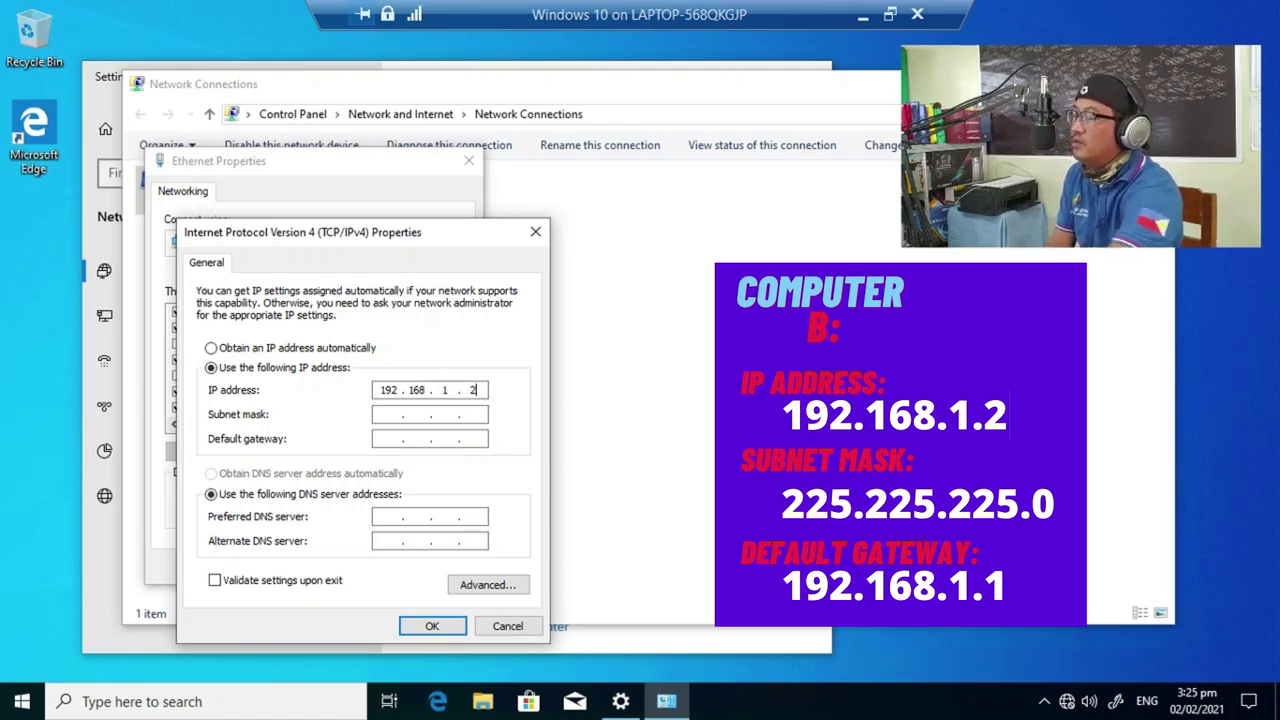
{"action": "left_click", "coordinate": [392, 414]}
- Set the default gateway to 192.168.1.1, apply the adapter settings and close the network connections
{"action": "left_click", "coordinate": [392, 438]}
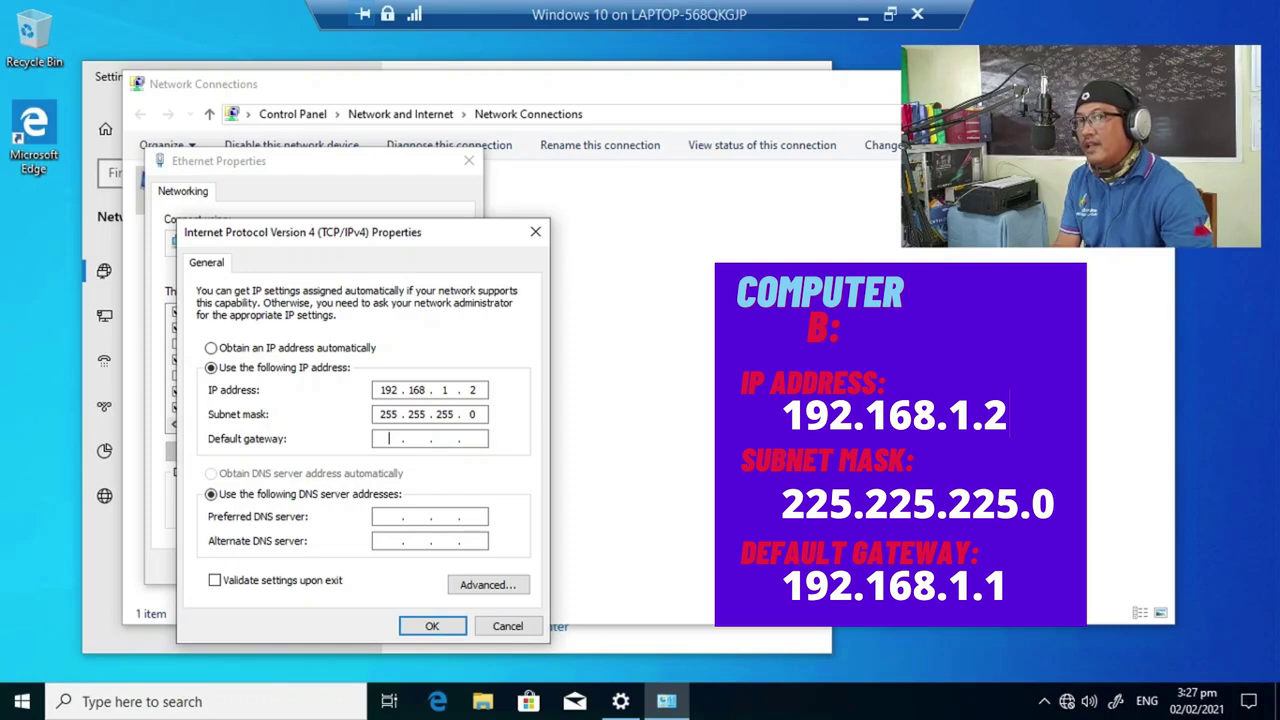
{"action": "type", "text": "192 . . ."}
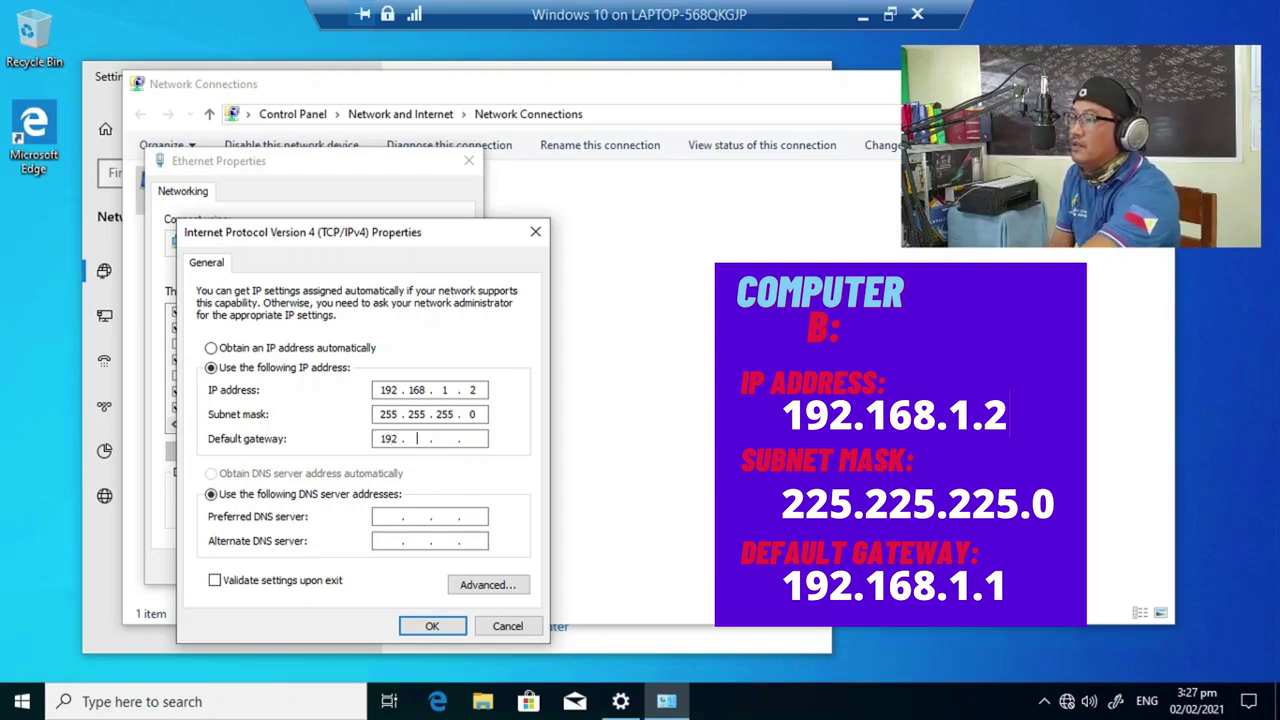
{"action": "type", "text": "168"}
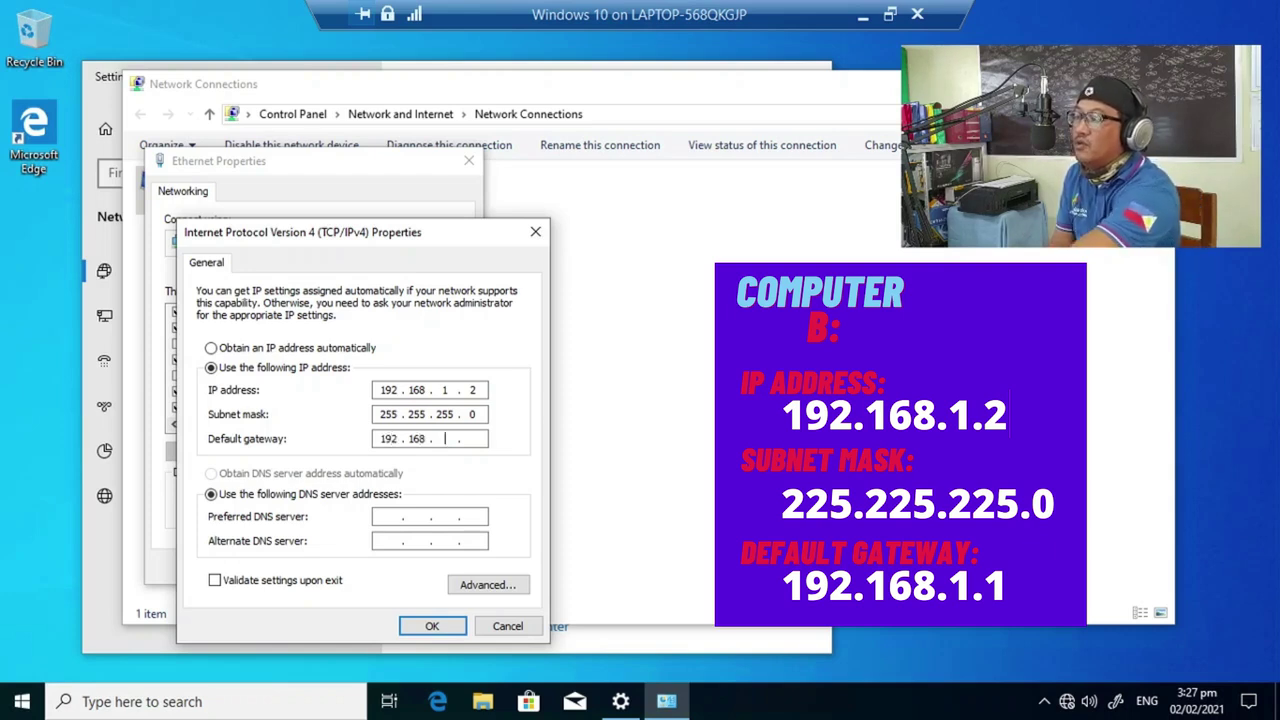
{"action": "type", "text": "1.1"}
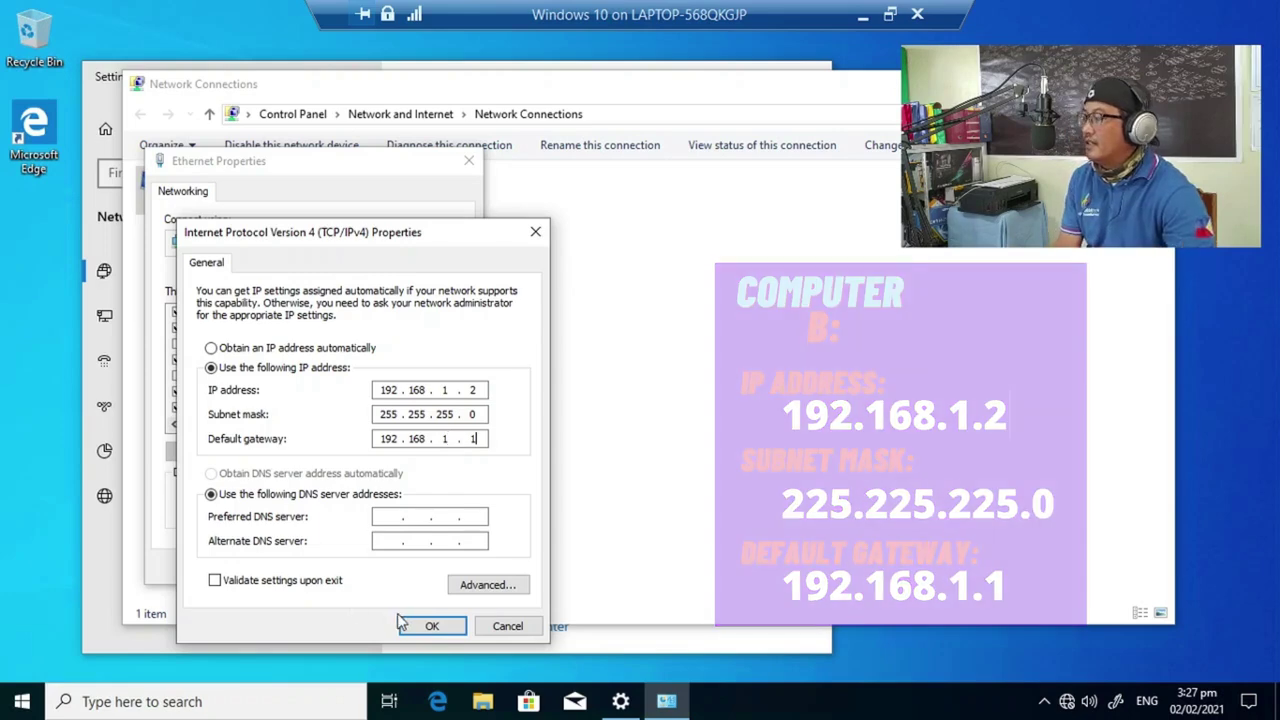
{"action": "left_click", "coordinate": [410, 626]}
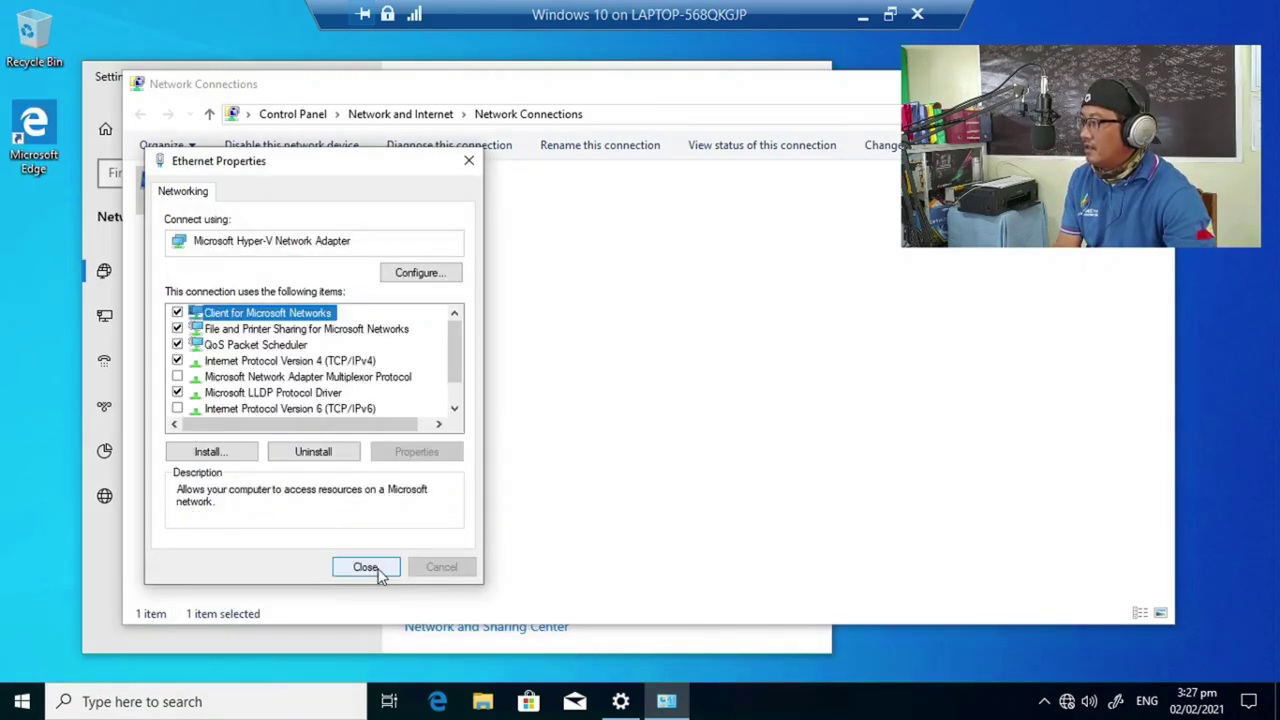
{"action": "left_click", "coordinate": [366, 566]}
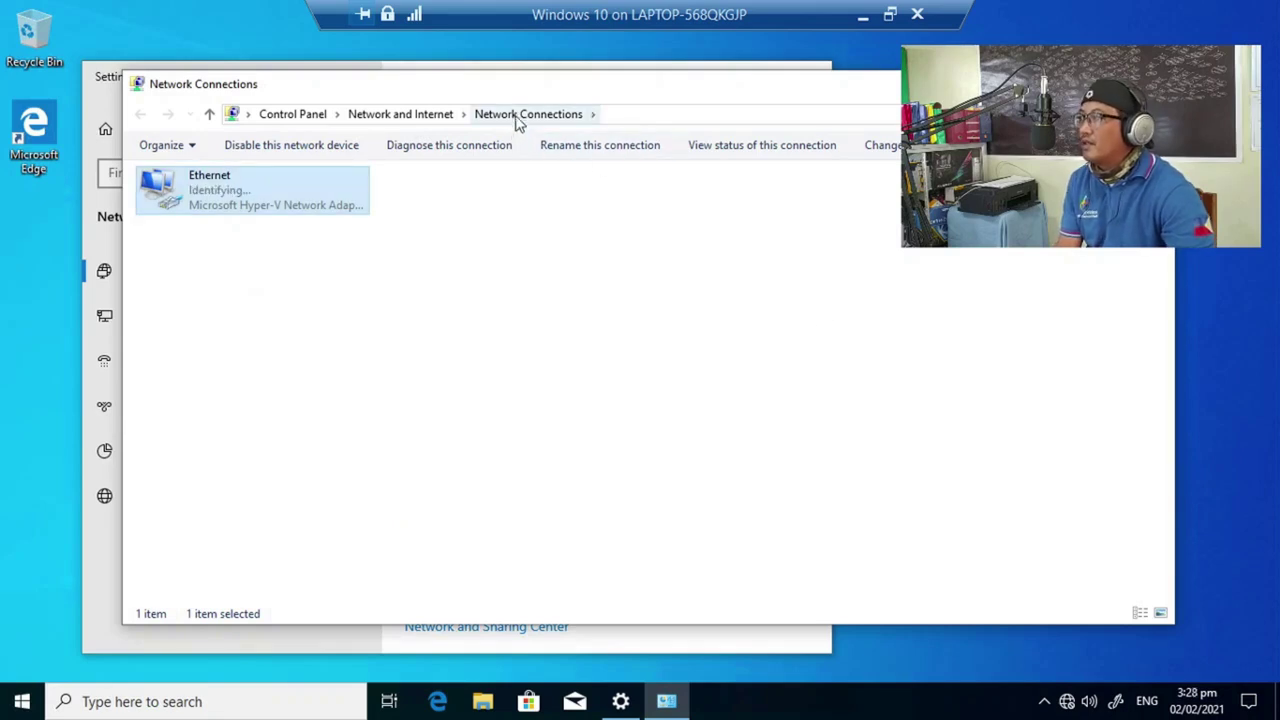
{"action": "left_click", "coordinate": [1150, 84]}
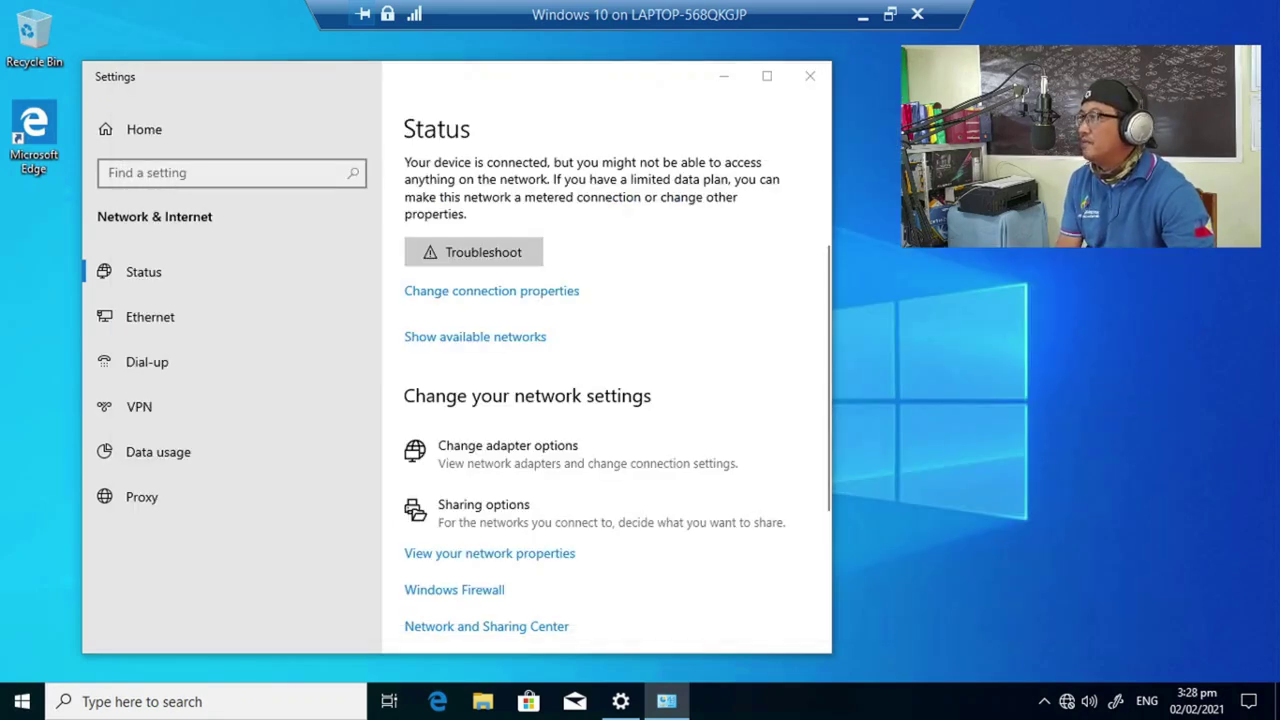
- Open the advanced sharing settings and turn on file and printer sharing for the Private profile
{"action": "left_click", "coordinate": [523, 512]}
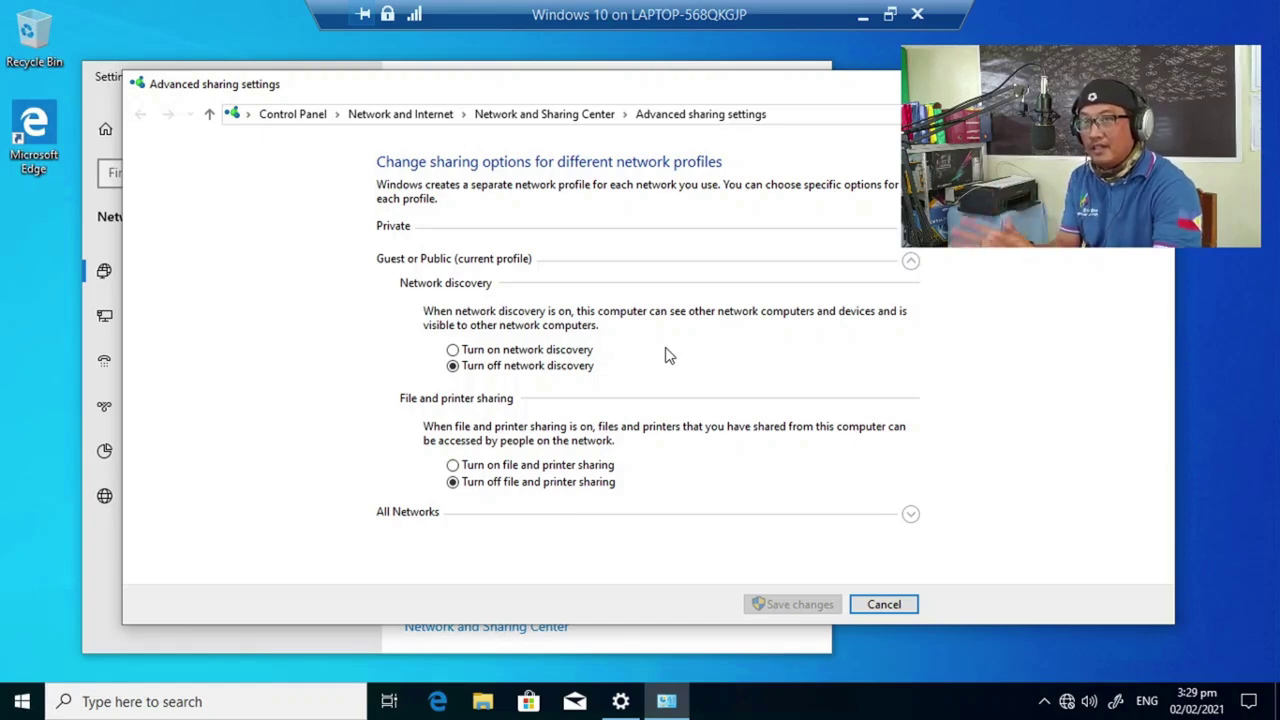
{"action": "left_click", "coordinate": [911, 243]}
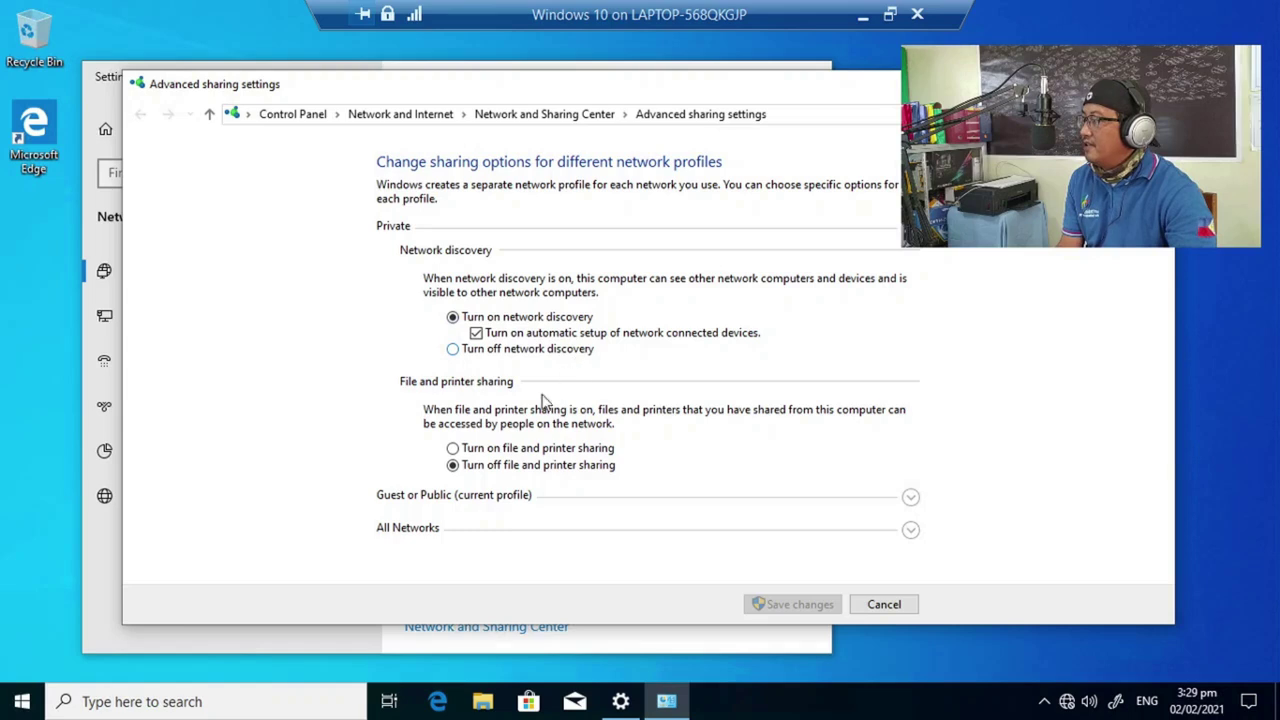
{"action": "left_click", "coordinate": [453, 450]}
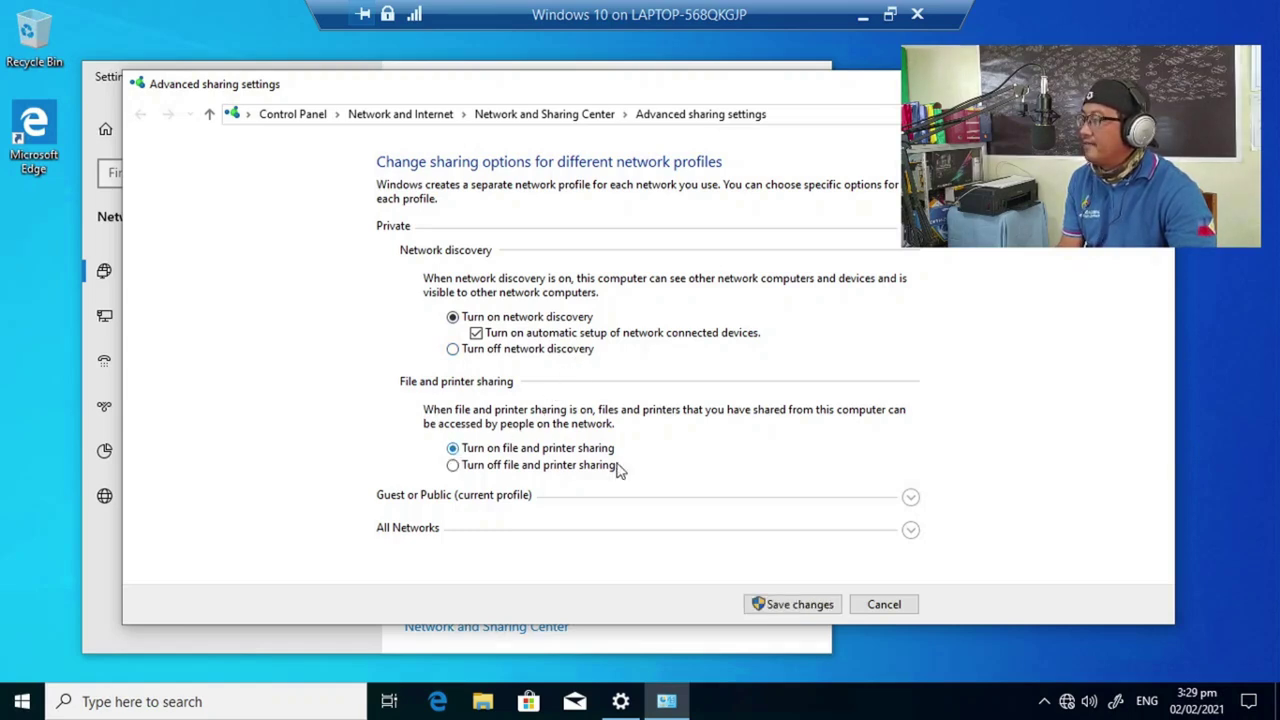
- Turn on network discovery and file and printer sharing for the Guest or Public profile
{"action": "left_click", "coordinate": [910, 499]}
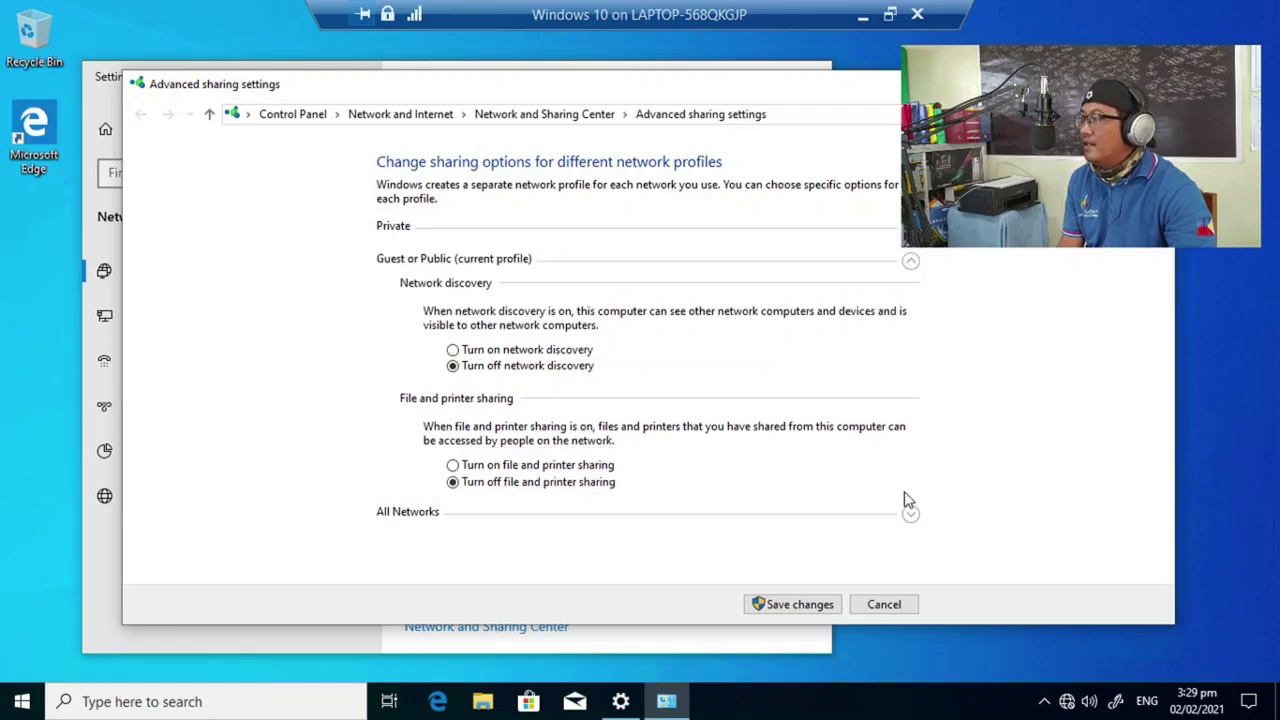
{"action": "left_click", "coordinate": [519, 351]}
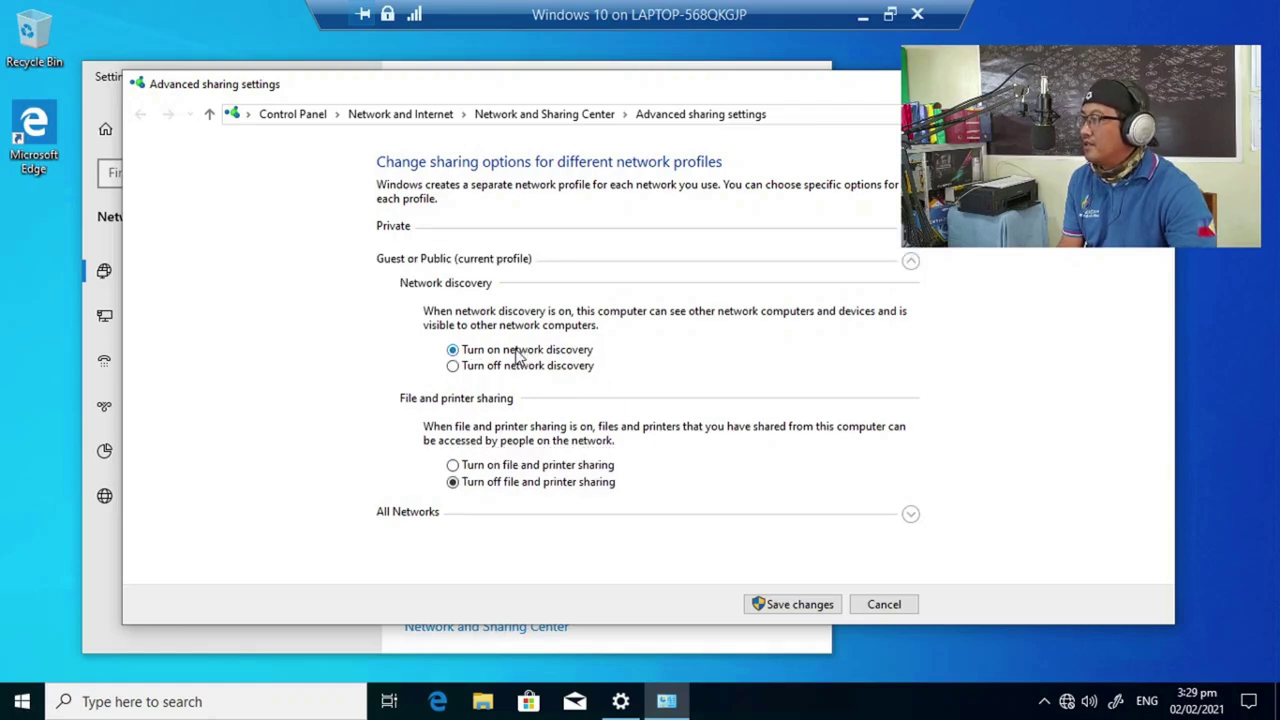
{"action": "left_click", "coordinate": [550, 467]}
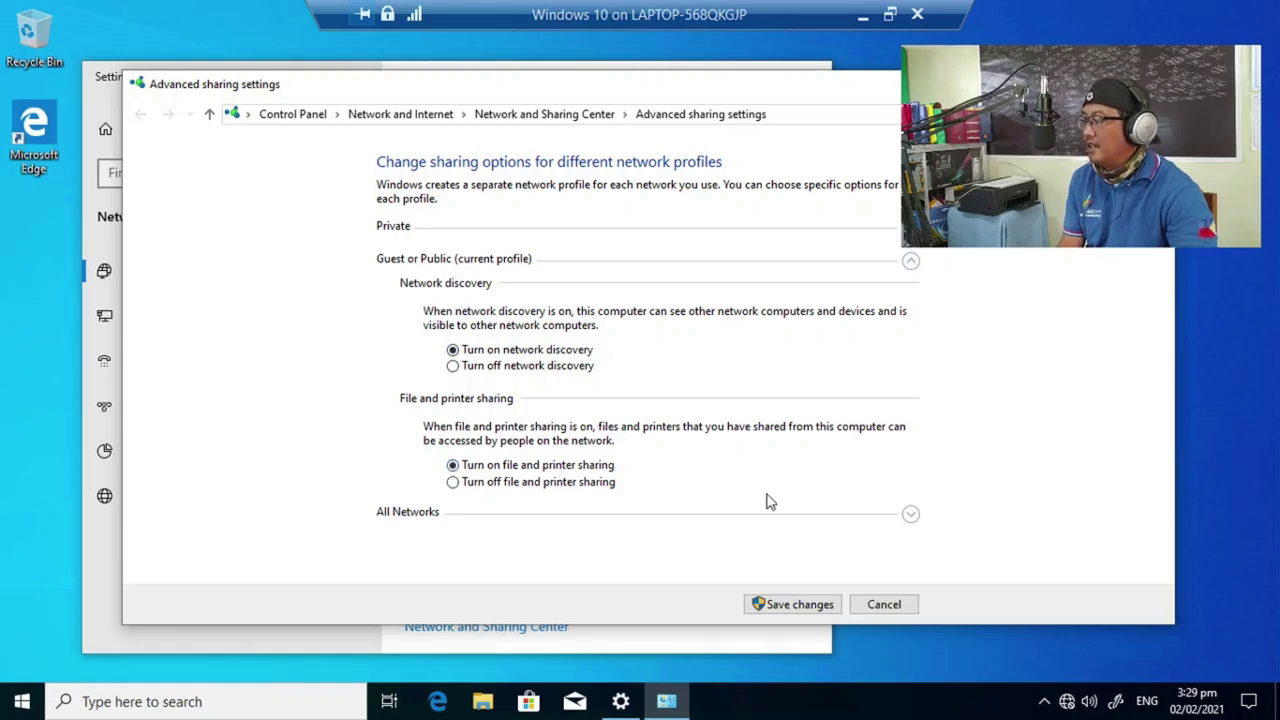
- For All Networks, turn on Public folder sharing, turn off password protected sharing and save the changes
{"action": "left_click", "coordinate": [910, 517]}
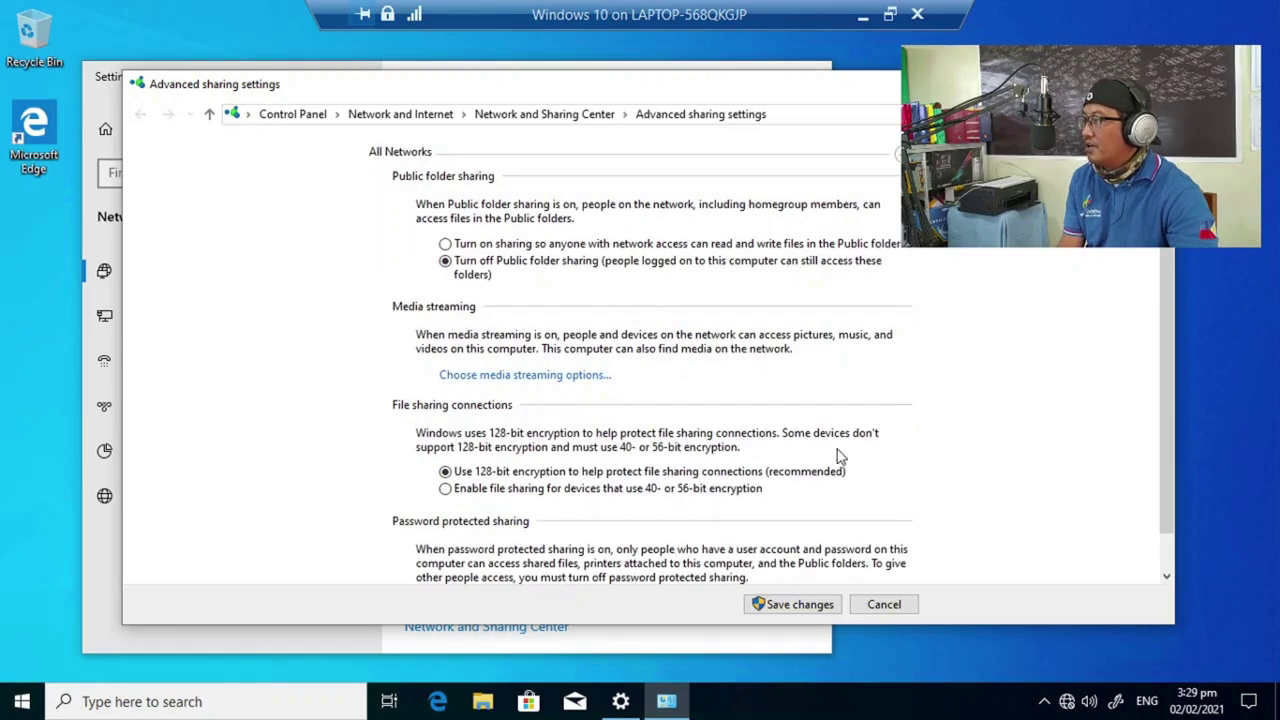
{"action": "left_click", "coordinate": [445, 244]}
{"action": "scroll", "coordinate": [432, 362], "scroll_direction": "down", "scroll_amount": 1}
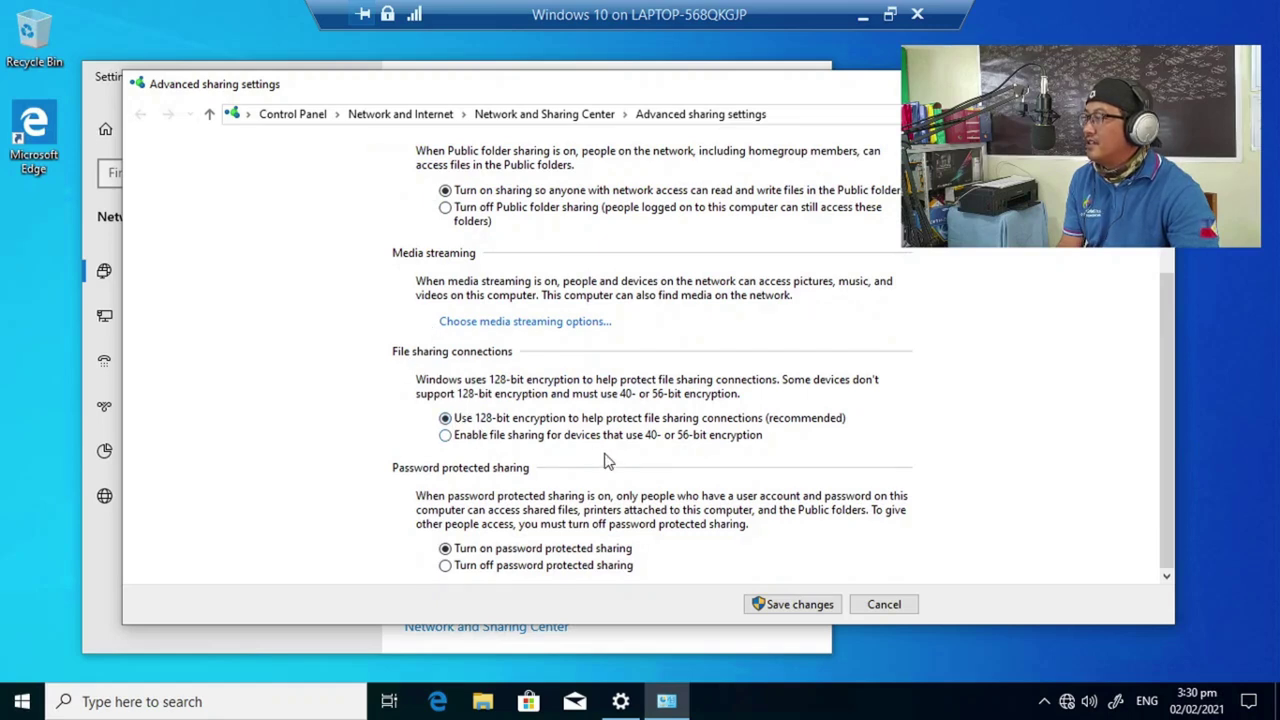
{"action": "left_click", "coordinate": [446, 566]}
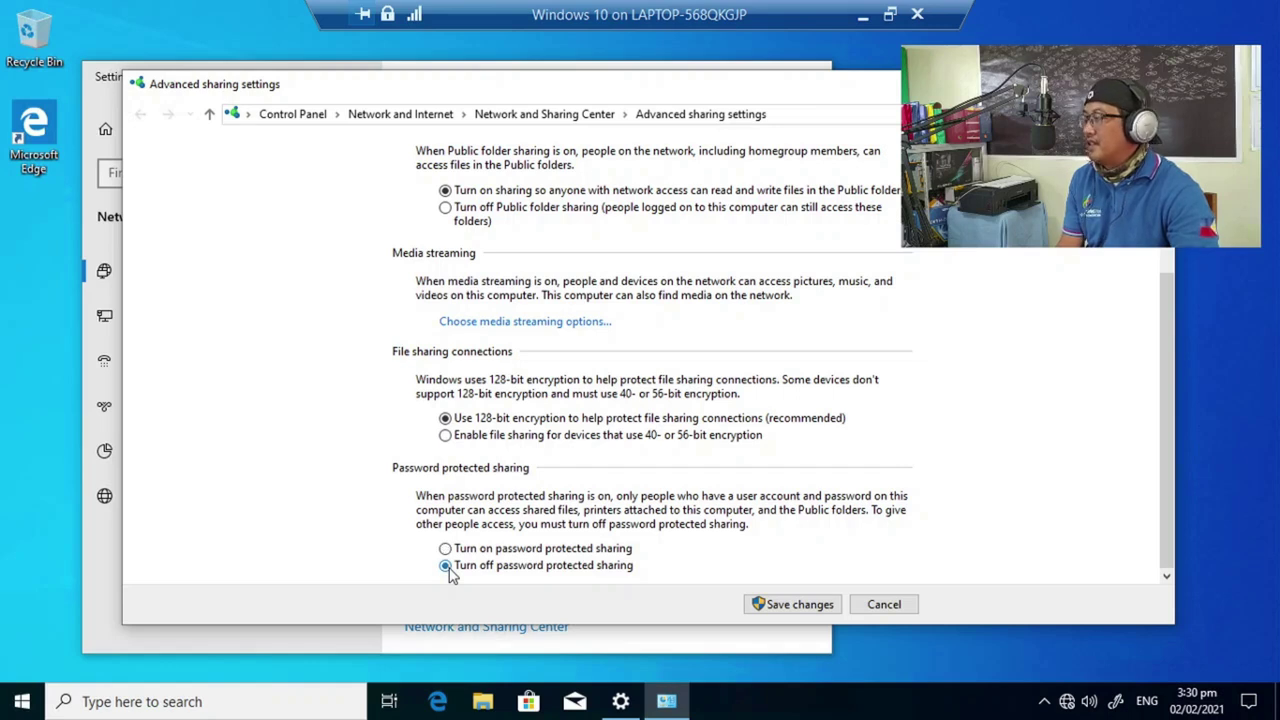
{"action": "left_click", "coordinate": [826, 606]}
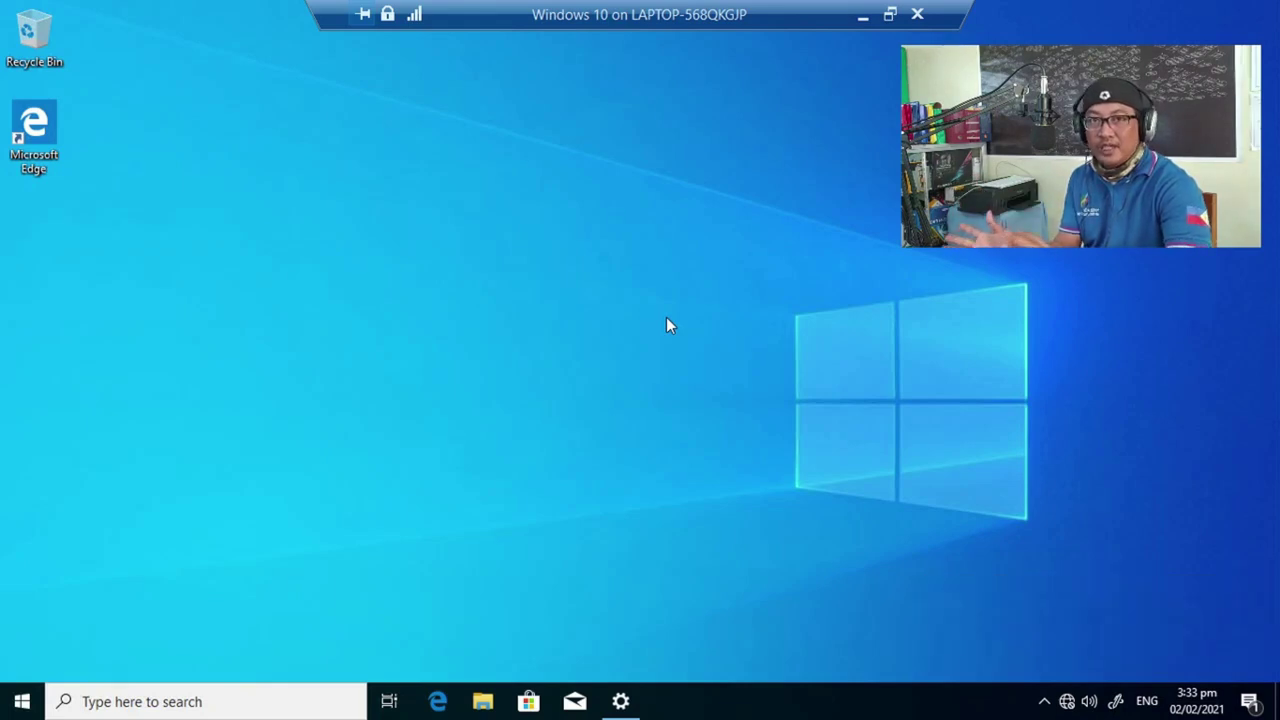
- Create a new desktop folder named "Folder from PC 2" and open it
{"action": "right_click", "coordinate": [618, 282]}
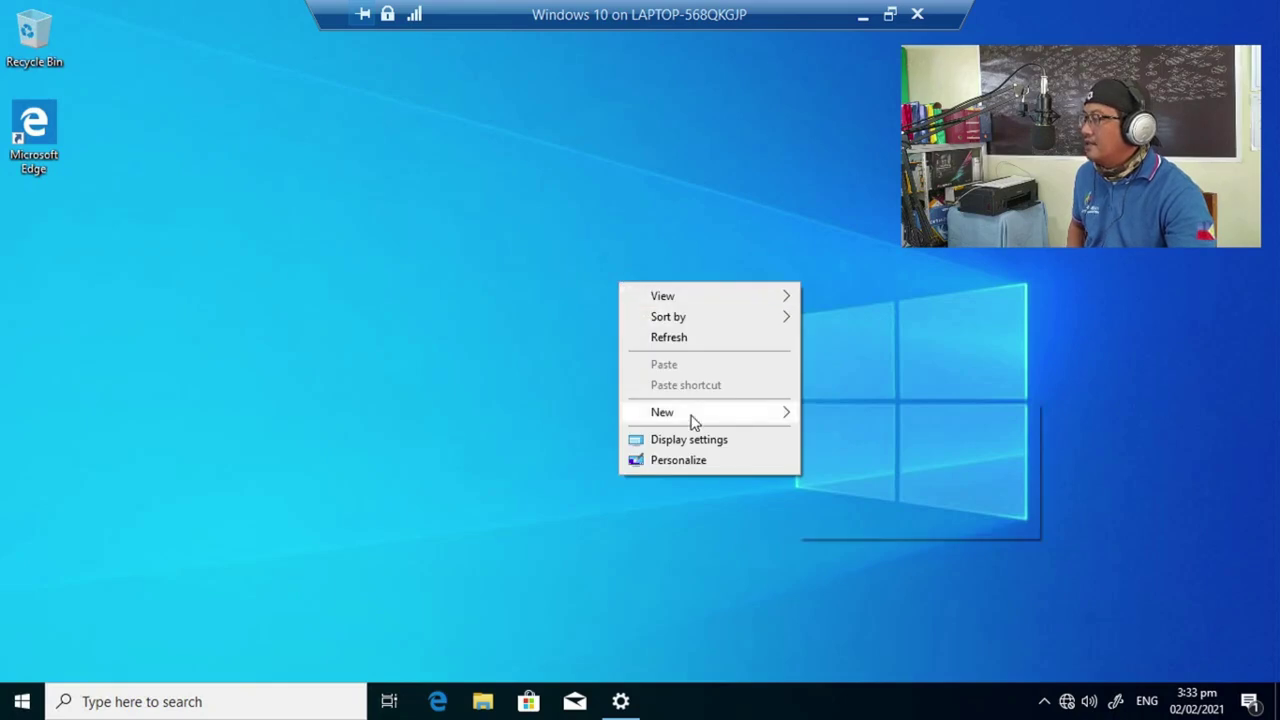
{"action": "mouse_move", "coordinate": [689, 418]}
{"action": "left_click", "coordinate": [823, 418]}
{"action": "left_click", "coordinate": [660, 338]}
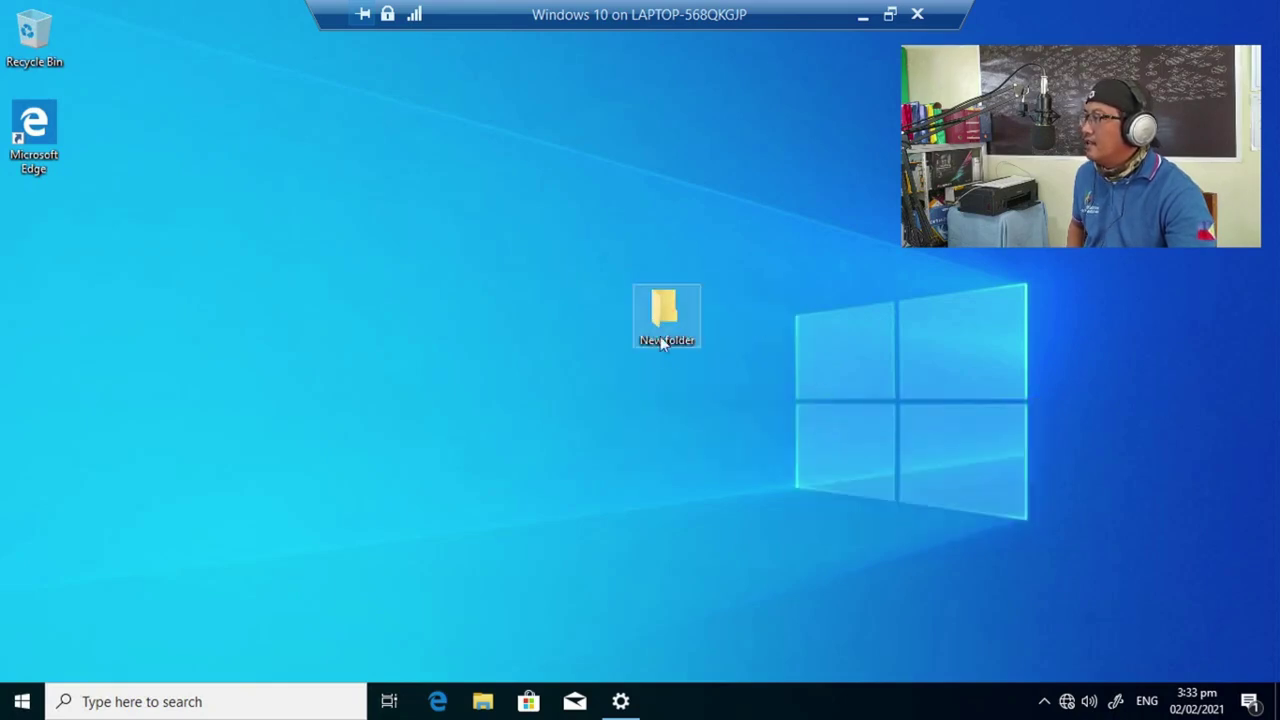
{"action": "left_click", "coordinate": [670, 345]}
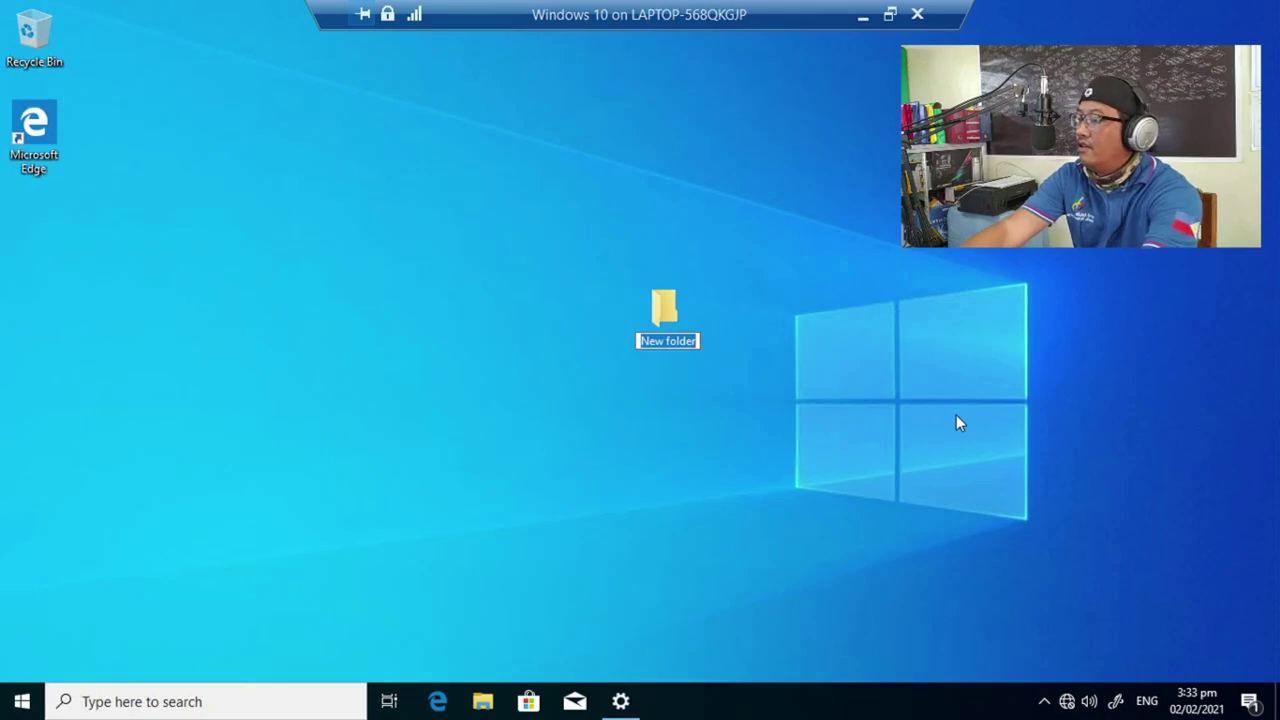
{"action": "type", "text": "Folder from "}
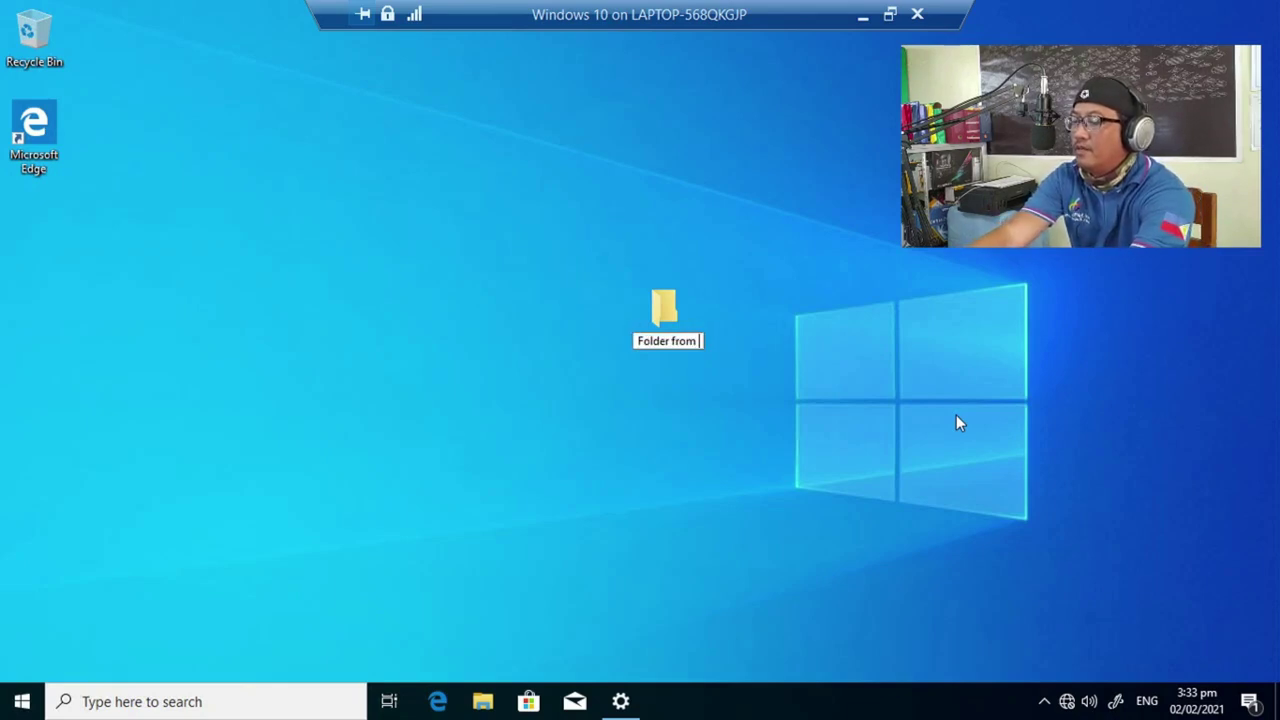
{"action": "type", "text": "PC 2"}
{"action": "key", "text": "Return"}
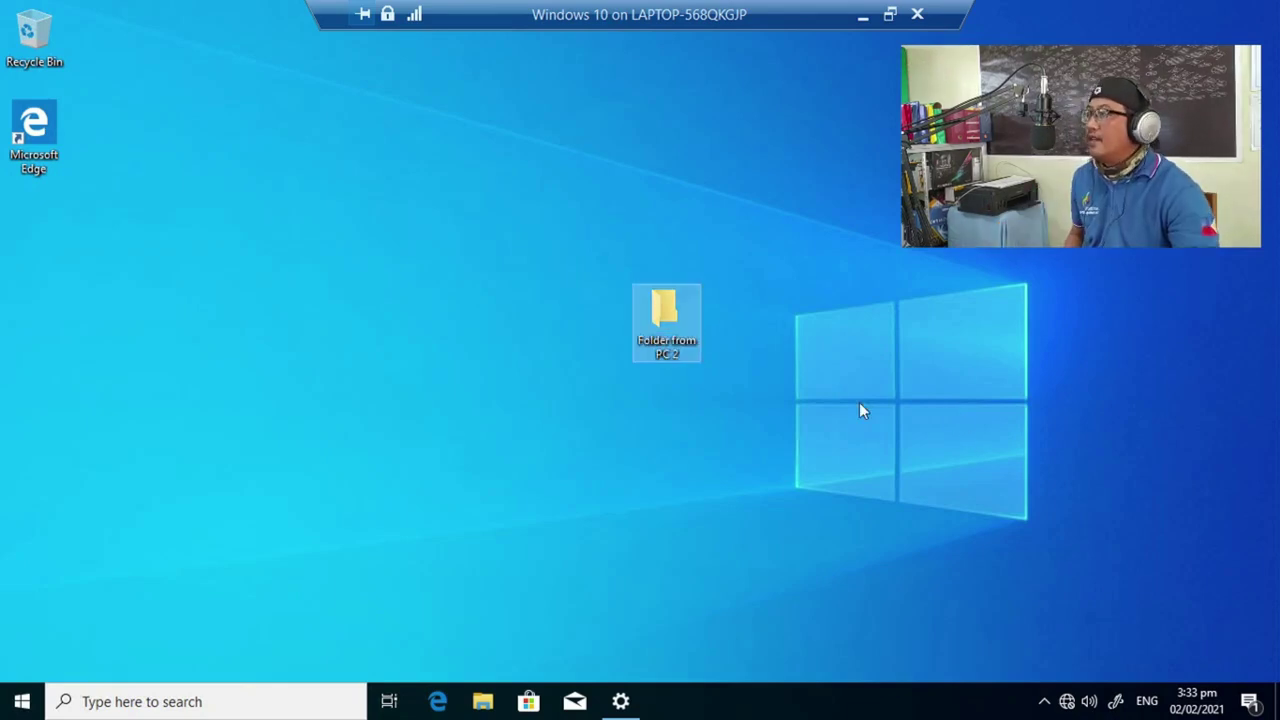
{"action": "double_click", "coordinate": [700, 324]}
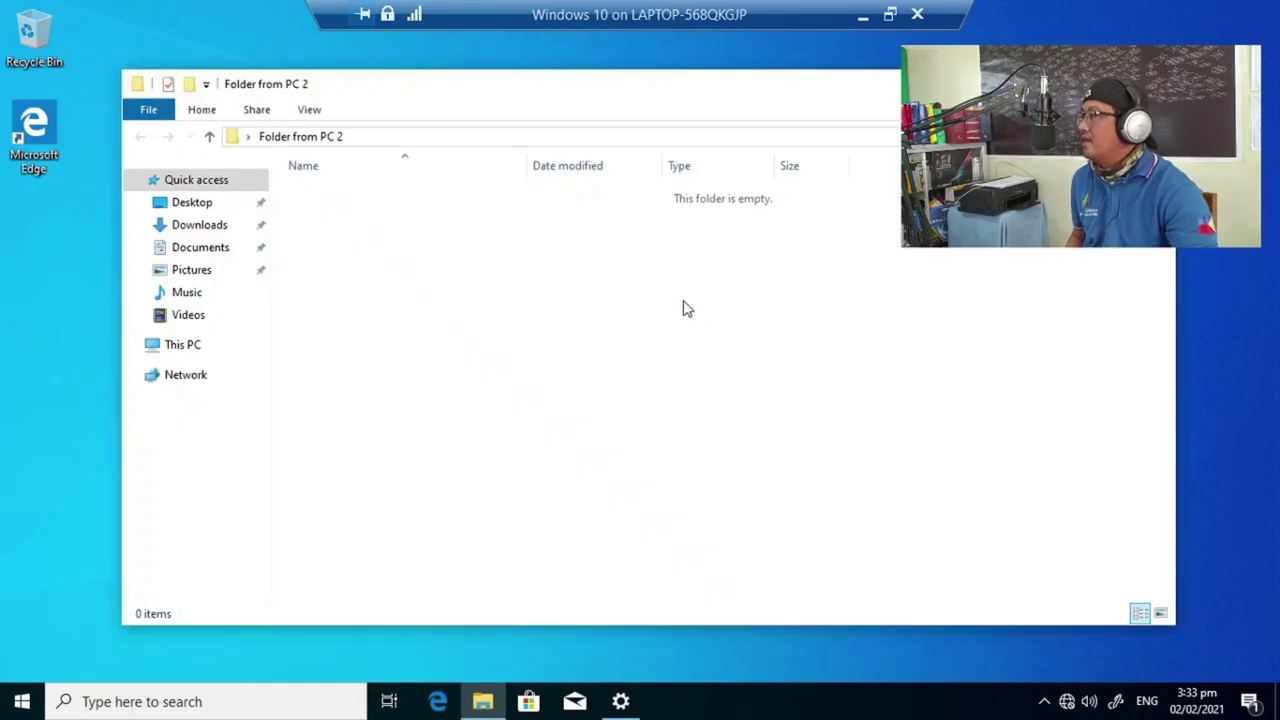
- Create a text document named "sample file" inside "Folder from PC 2" and close the folder window
{"action": "right_click", "coordinate": [680, 305]}
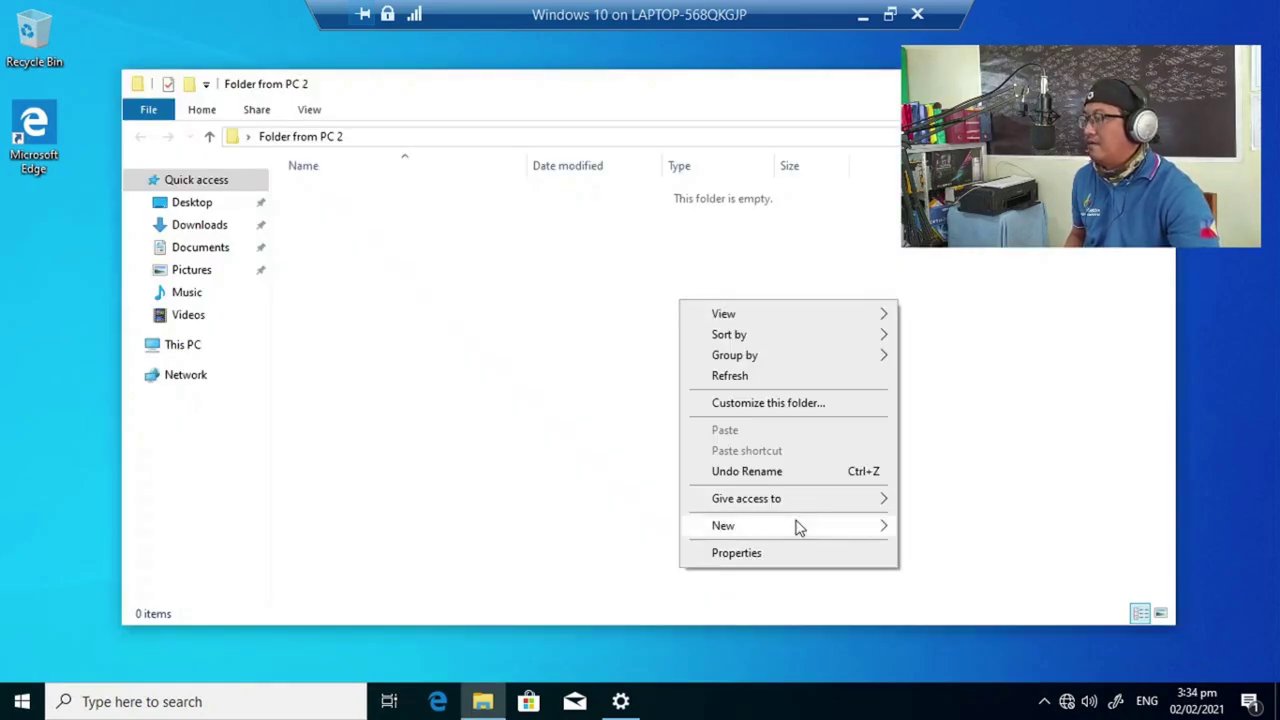
{"action": "mouse_move", "coordinate": [795, 528]}
{"action": "left_click", "coordinate": [950, 616]}
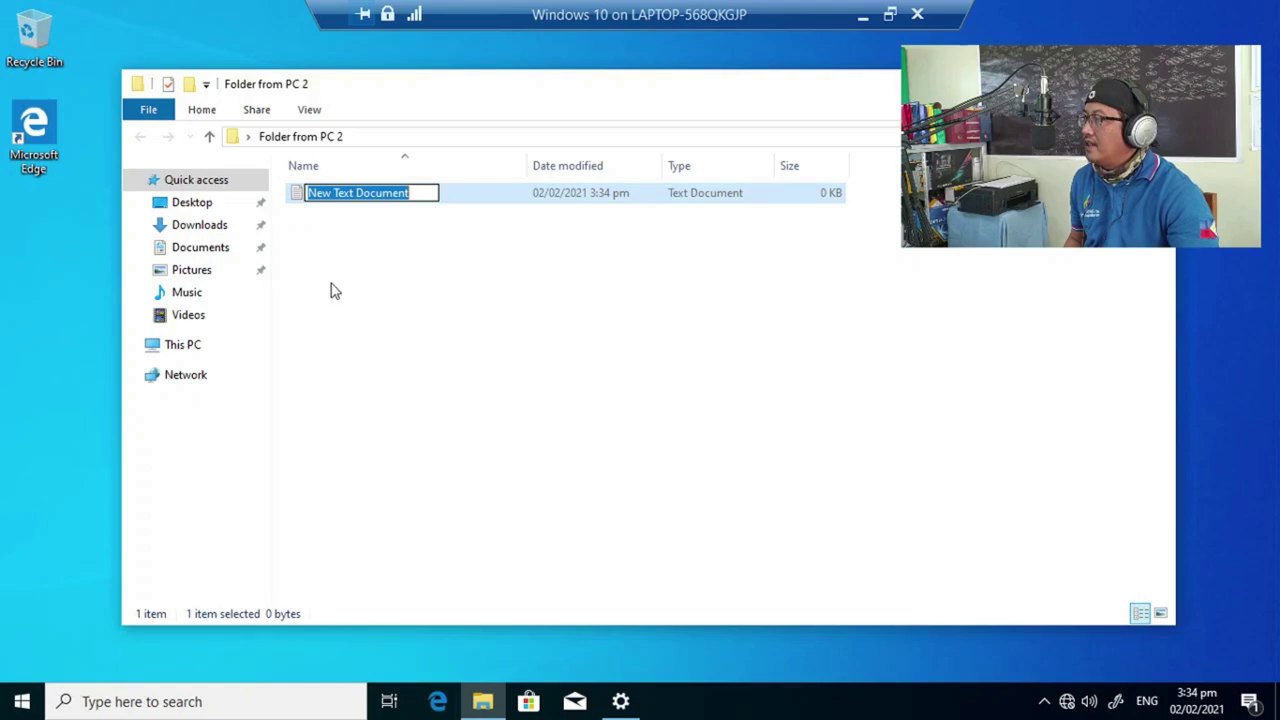
{"action": "type", "text": "sa"}
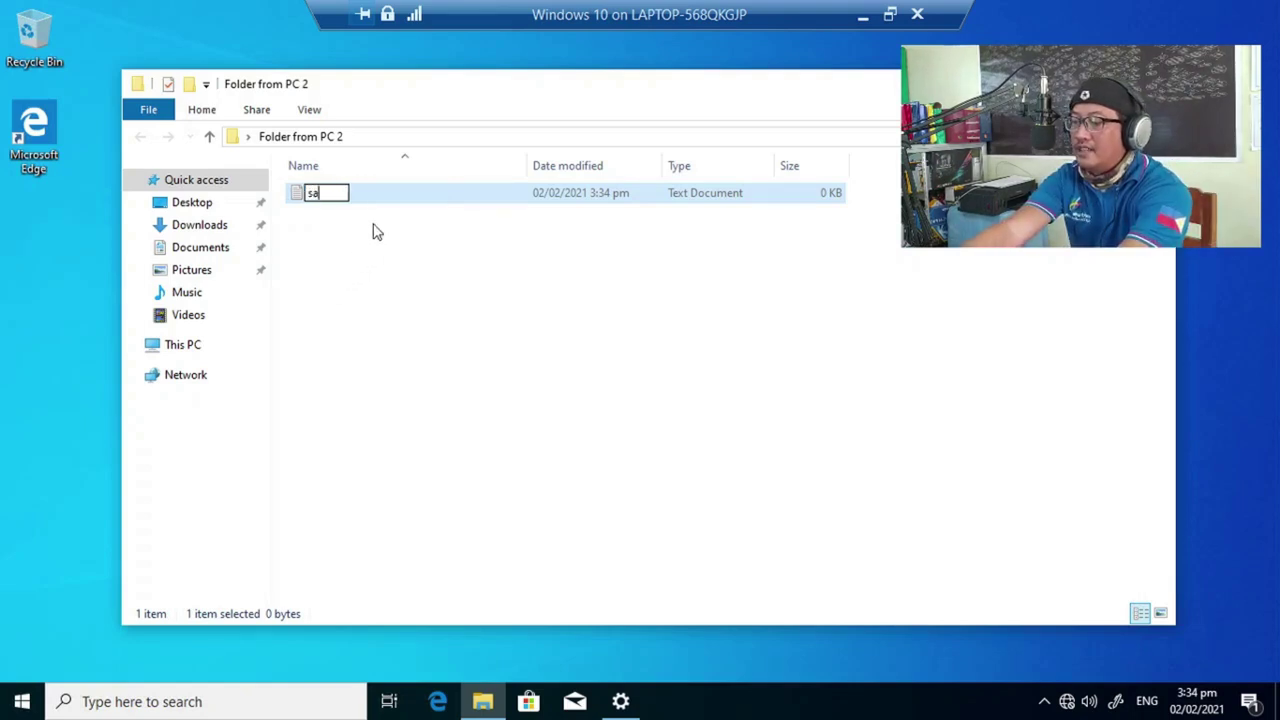
{"action": "type", "text": "mple file"}
{"action": "key", "text": "Return"}
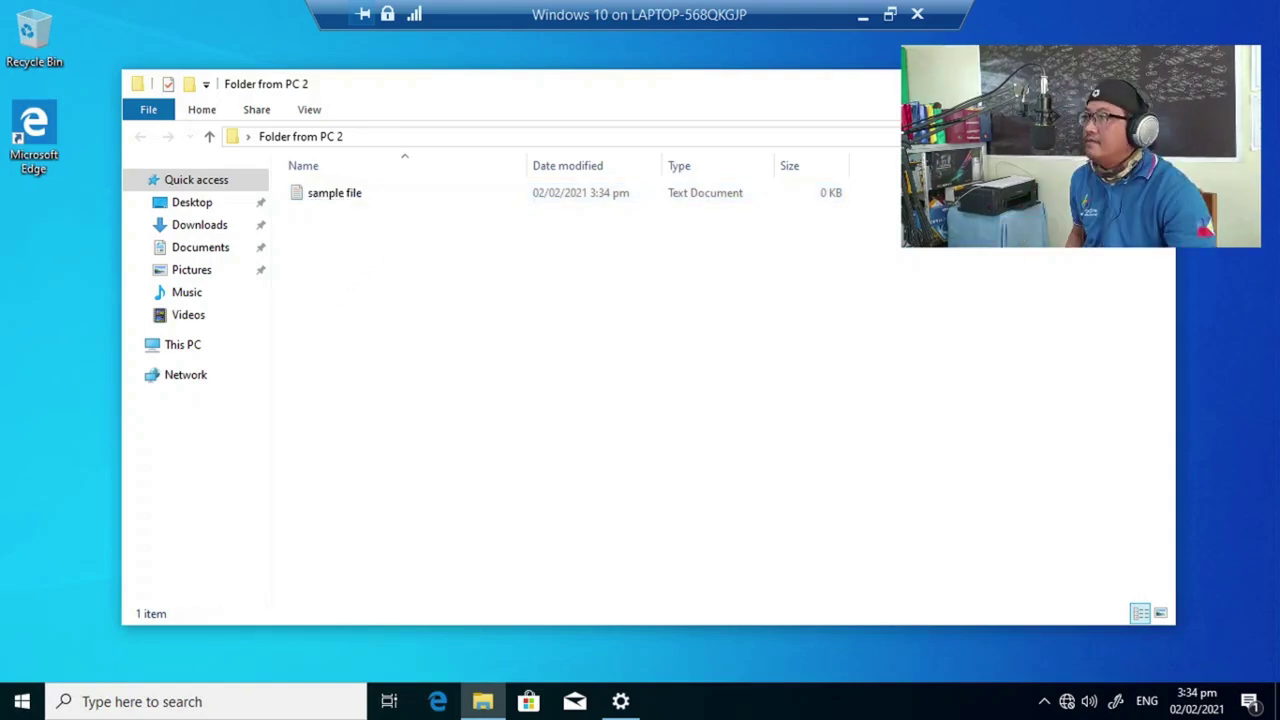
{"action": "key", "text": "alt+F4"}
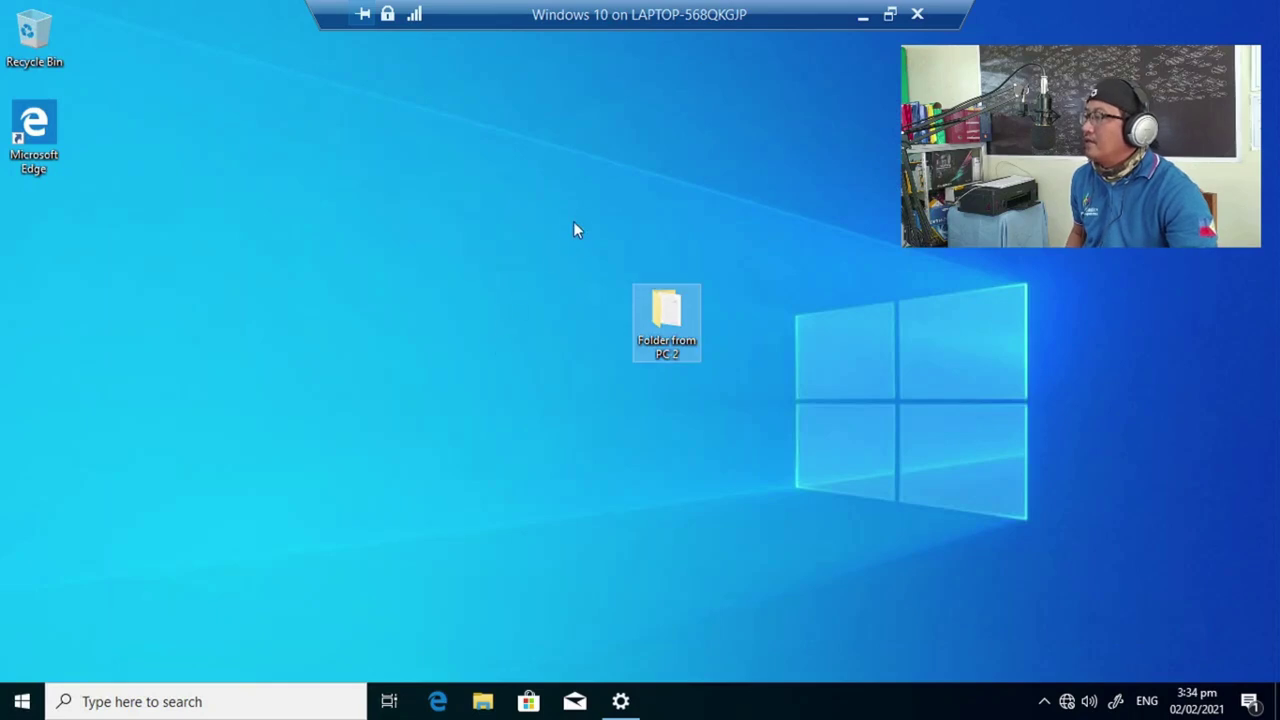
- Open the network sharing settings of the desktop folder "Folder from PC 2" and add Everyone to the people it is shared with
{"action": "left_click_drag", "start_coordinate": [577, 212], "coordinate": [808, 455]}
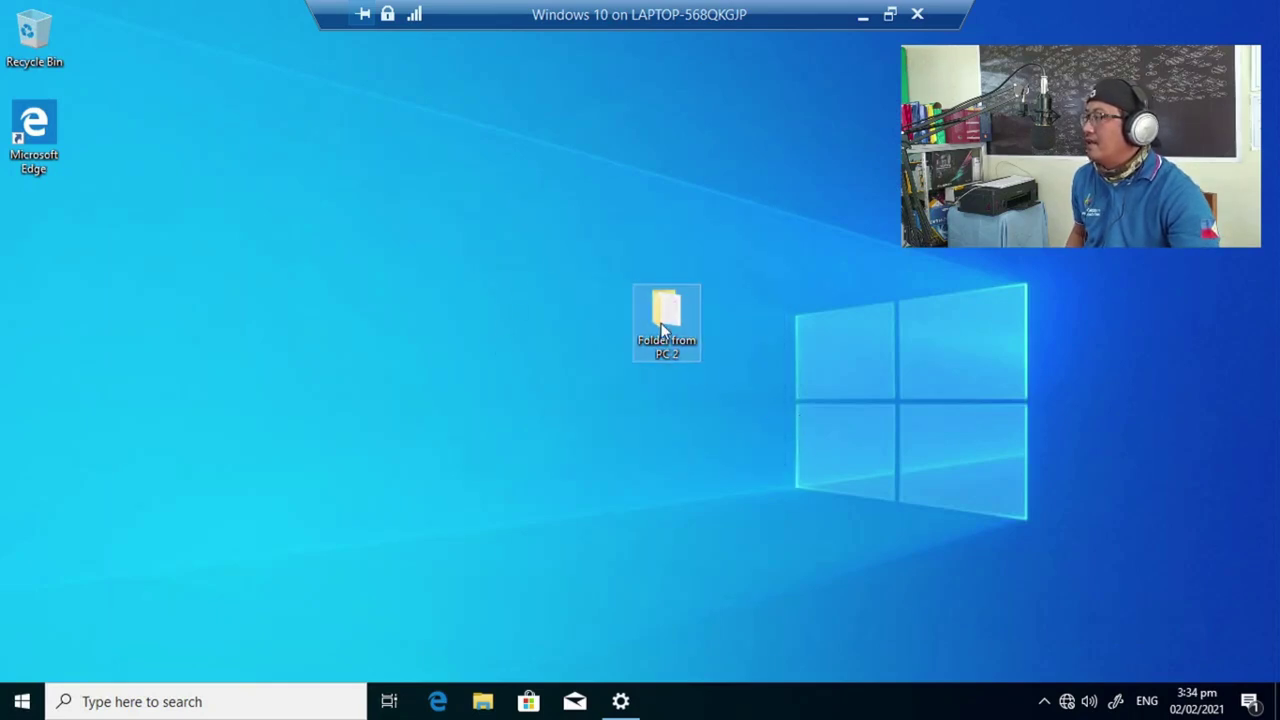
{"action": "right_click", "coordinate": [661, 323]}
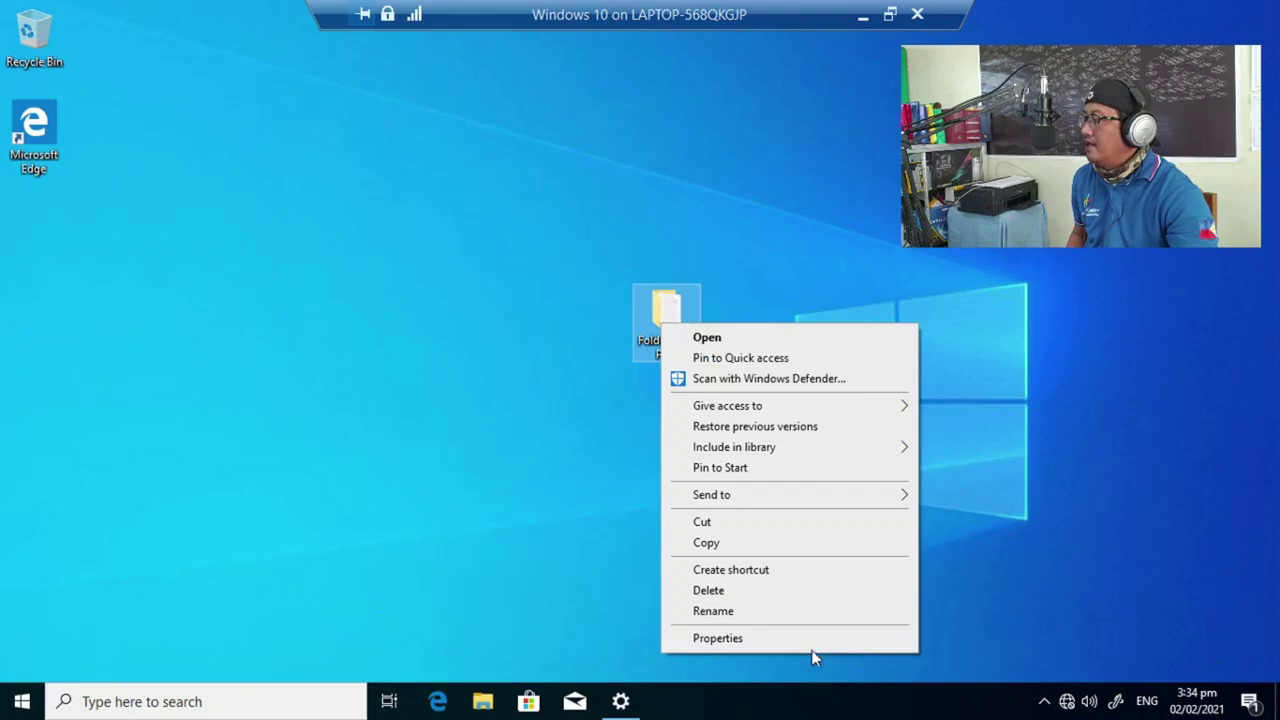
{"action": "left_click", "coordinate": [785, 640]}
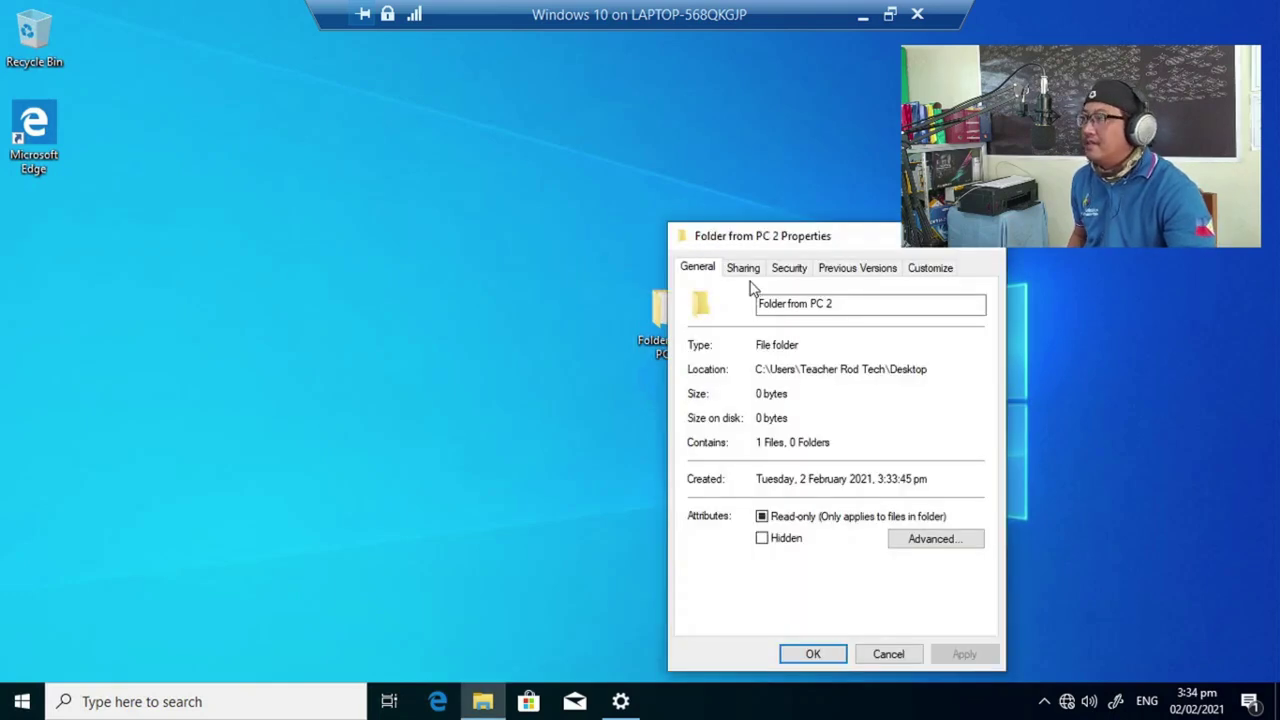
{"action": "left_click", "coordinate": [745, 270]}
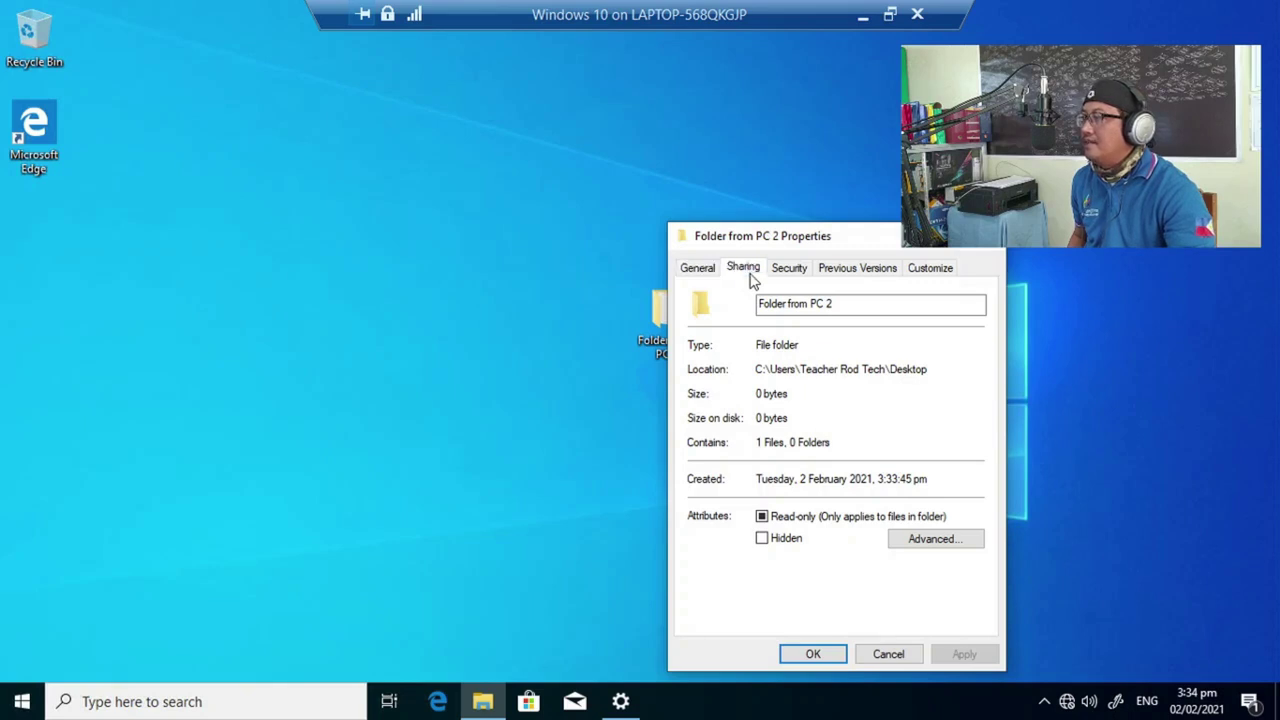
{"action": "left_click", "coordinate": [734, 394]}
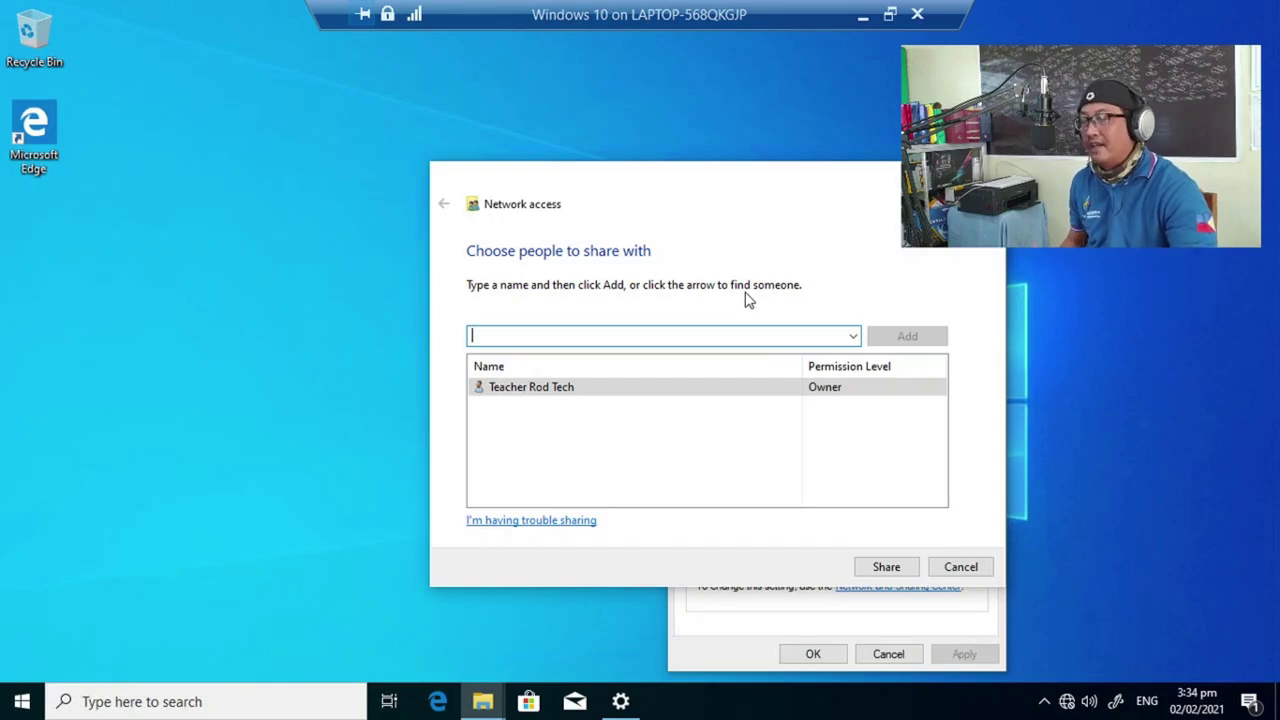
{"action": "left_click", "coordinate": [851, 340]}
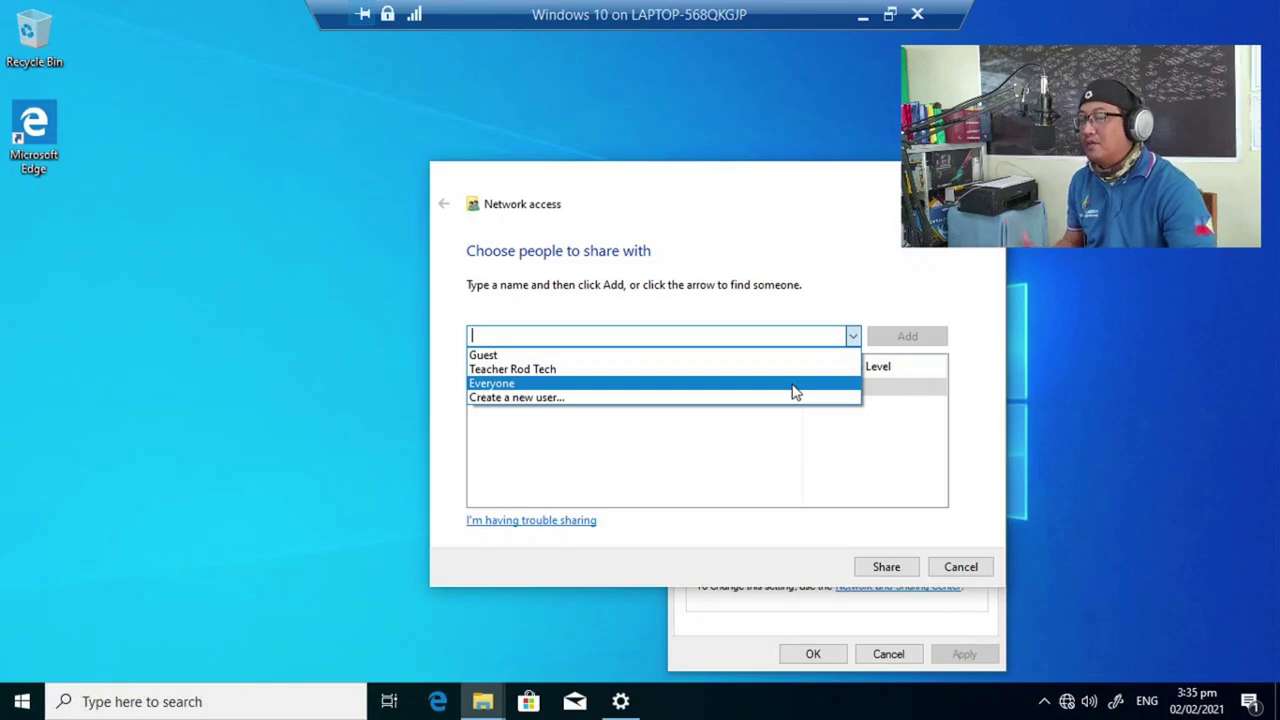
{"action": "left_click", "coordinate": [795, 388]}
{"action": "left_click", "coordinate": [916, 340]}
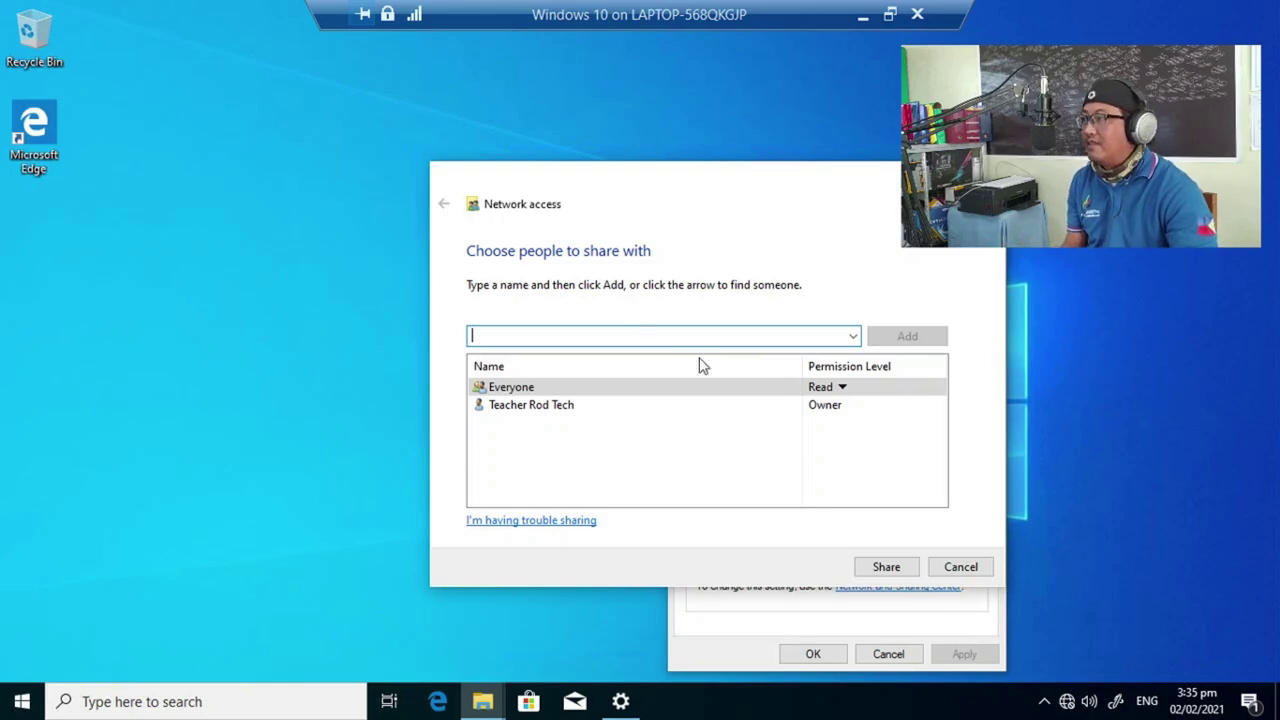
- Set the permission level for Everyone to Read/Write and share the folder
{"action": "left_click", "coordinate": [830, 394]}
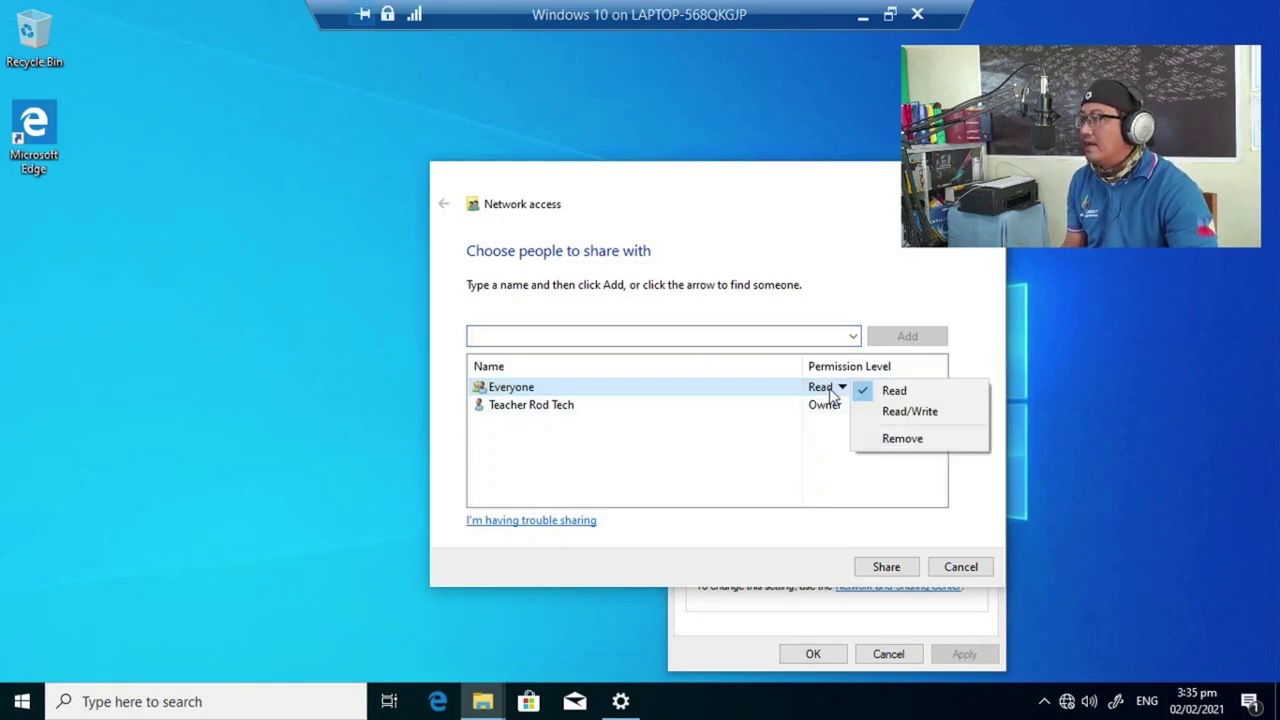
{"action": "left_click", "coordinate": [906, 409]}
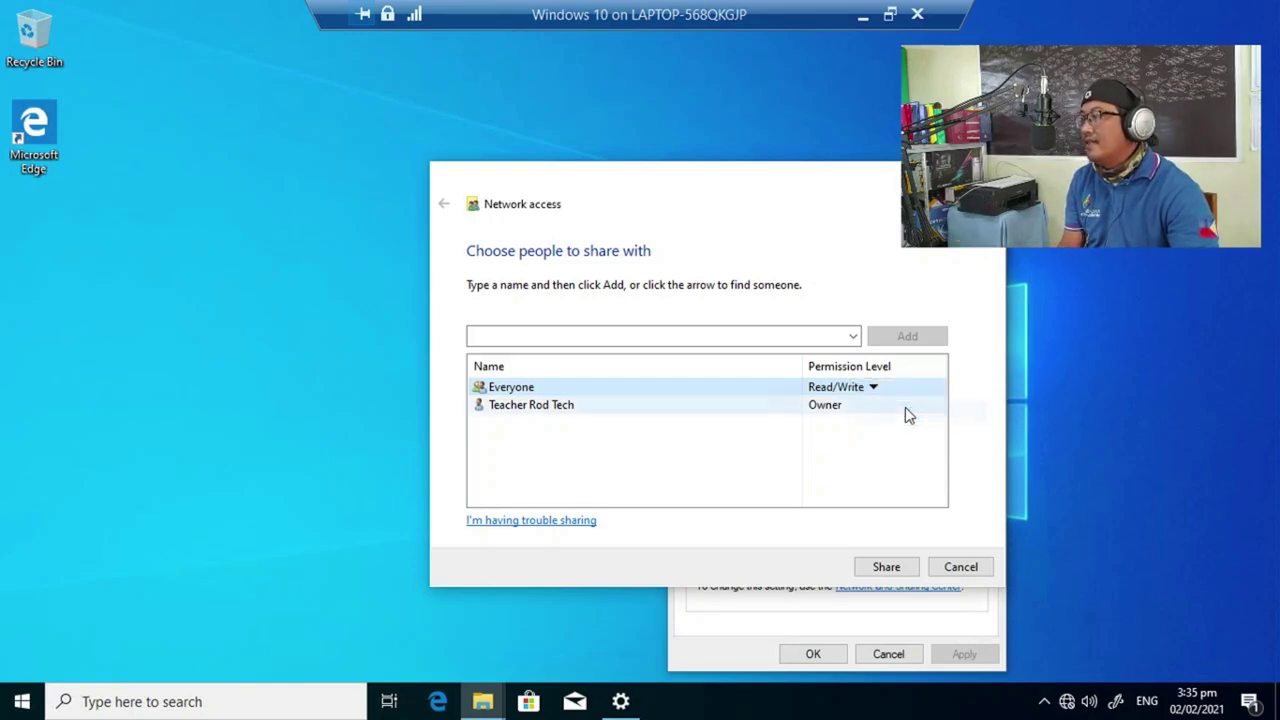
{"action": "left_click", "coordinate": [886, 567]}
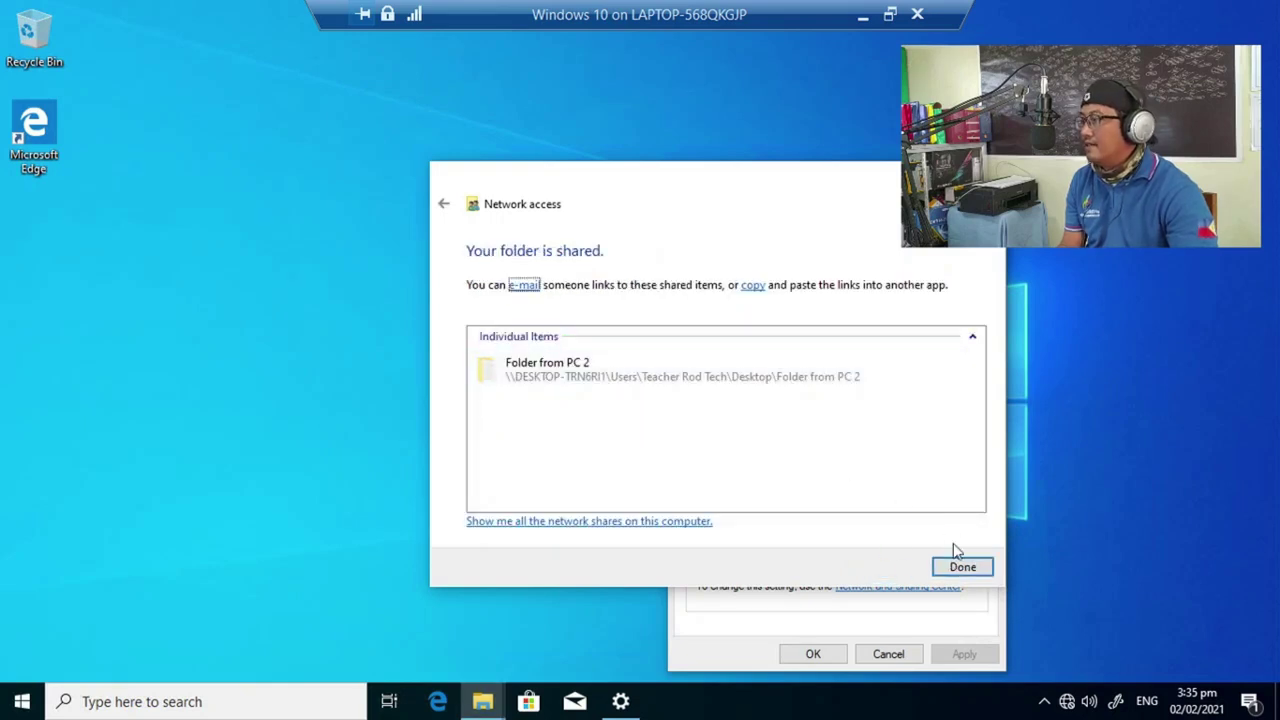
{"action": "left_click", "coordinate": [960, 566]}
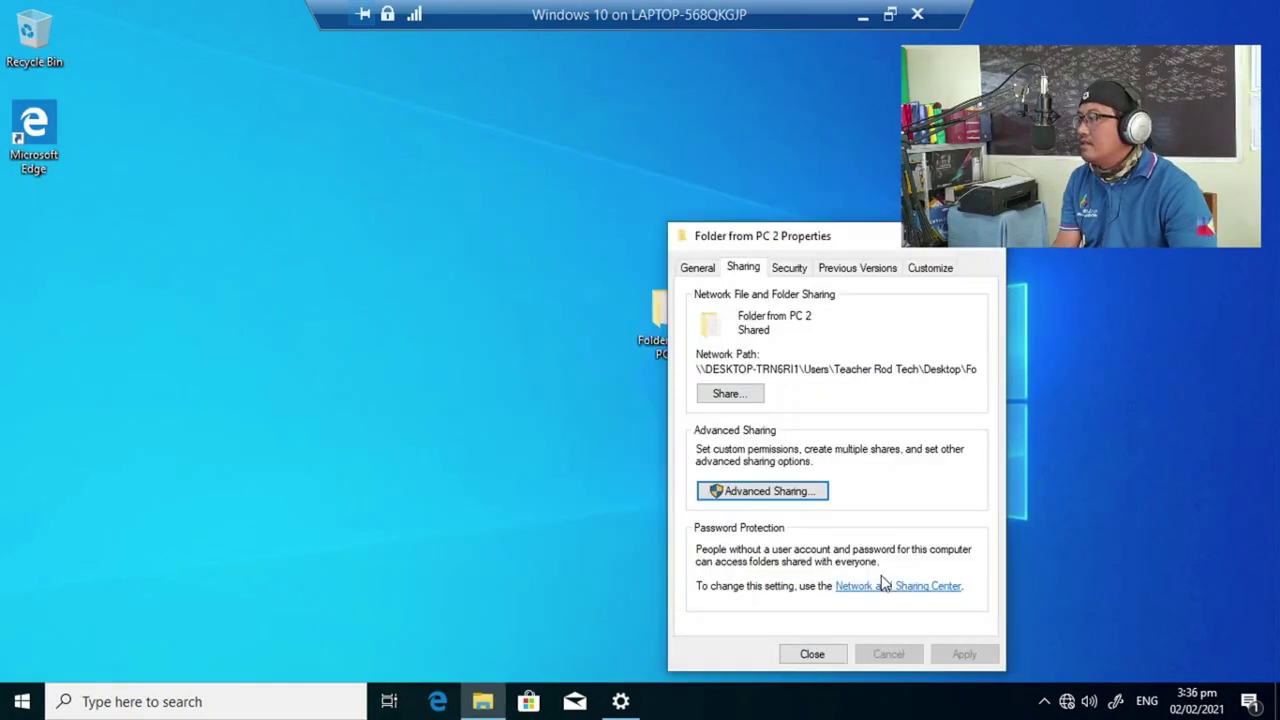
- Enable advanced sharing for "Folder from PC 2", allow Everyone Full Control, apply the settings and close the properties
{"action": "left_click", "coordinate": [810, 494]}
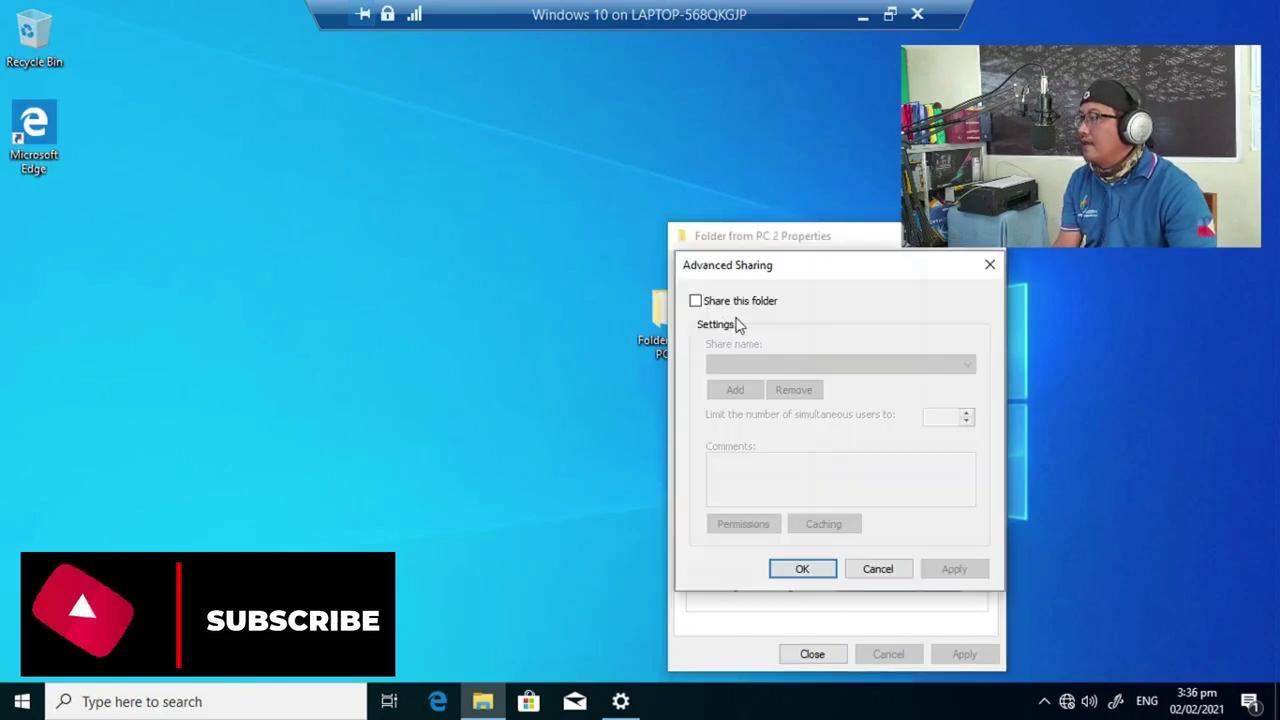
{"action": "left_click", "coordinate": [729, 303]}
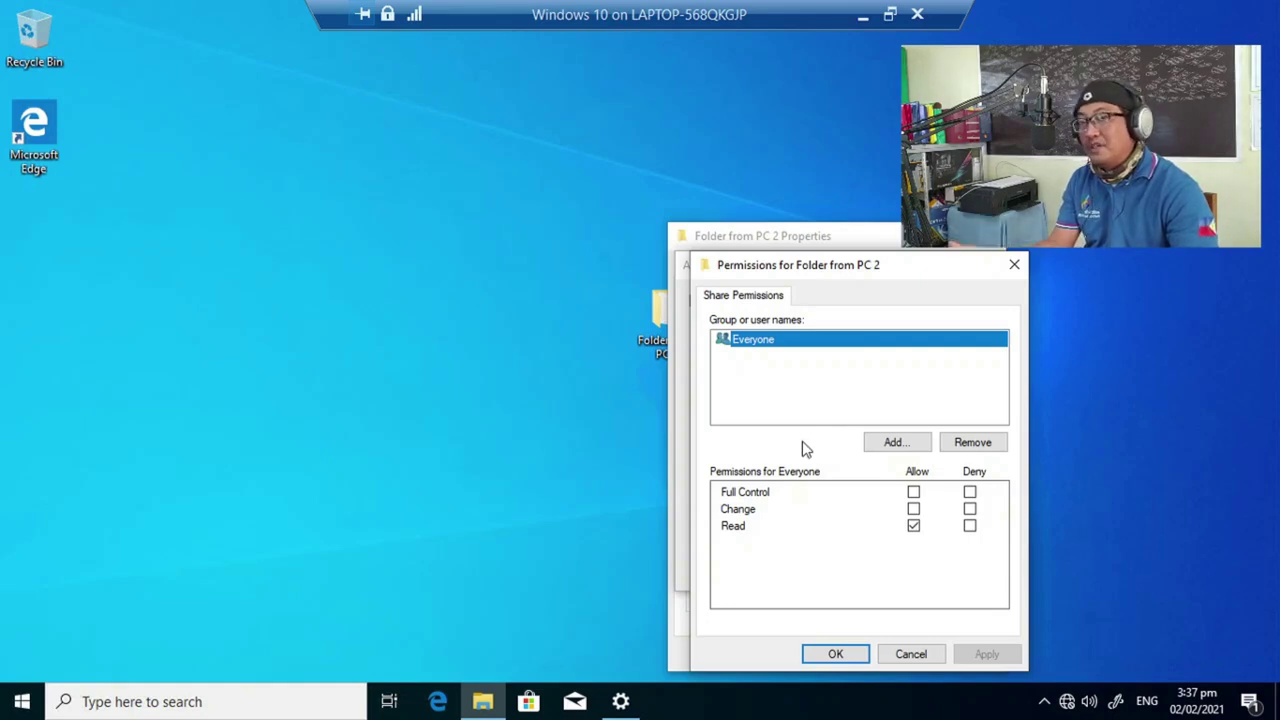
{"action": "left_click", "coordinate": [913, 492]}
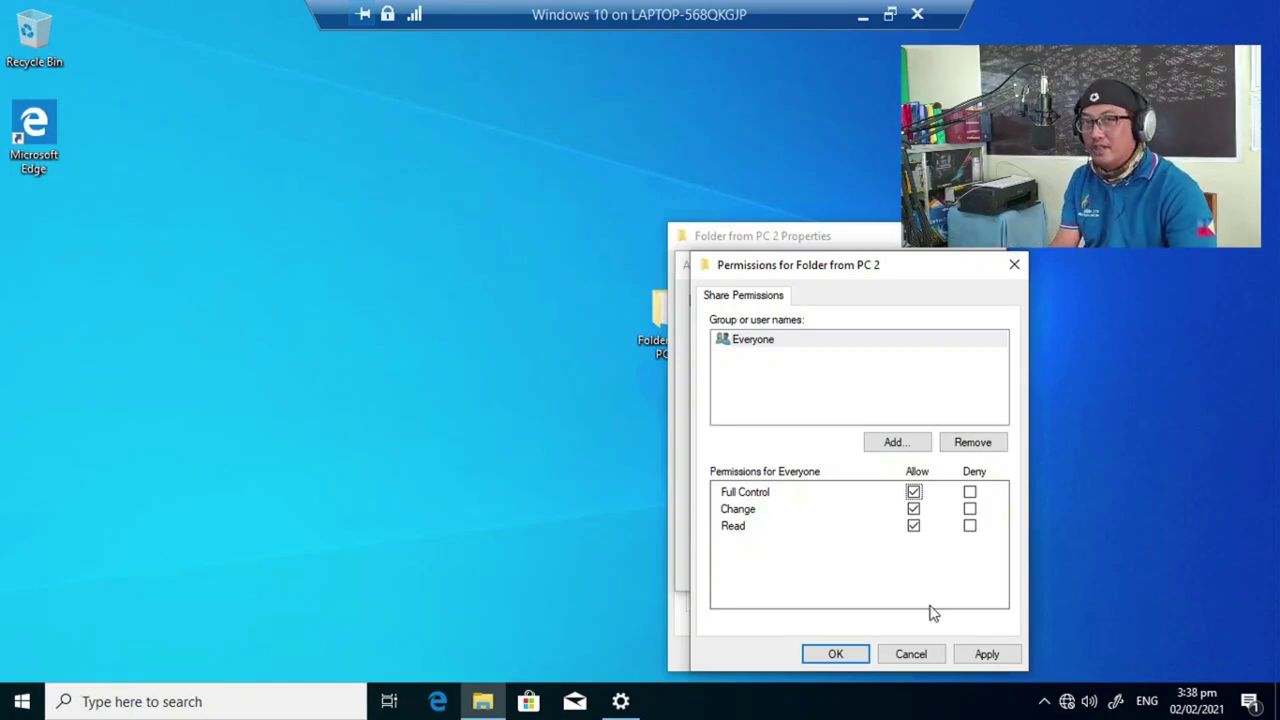
{"action": "left_click", "coordinate": [987, 655]}
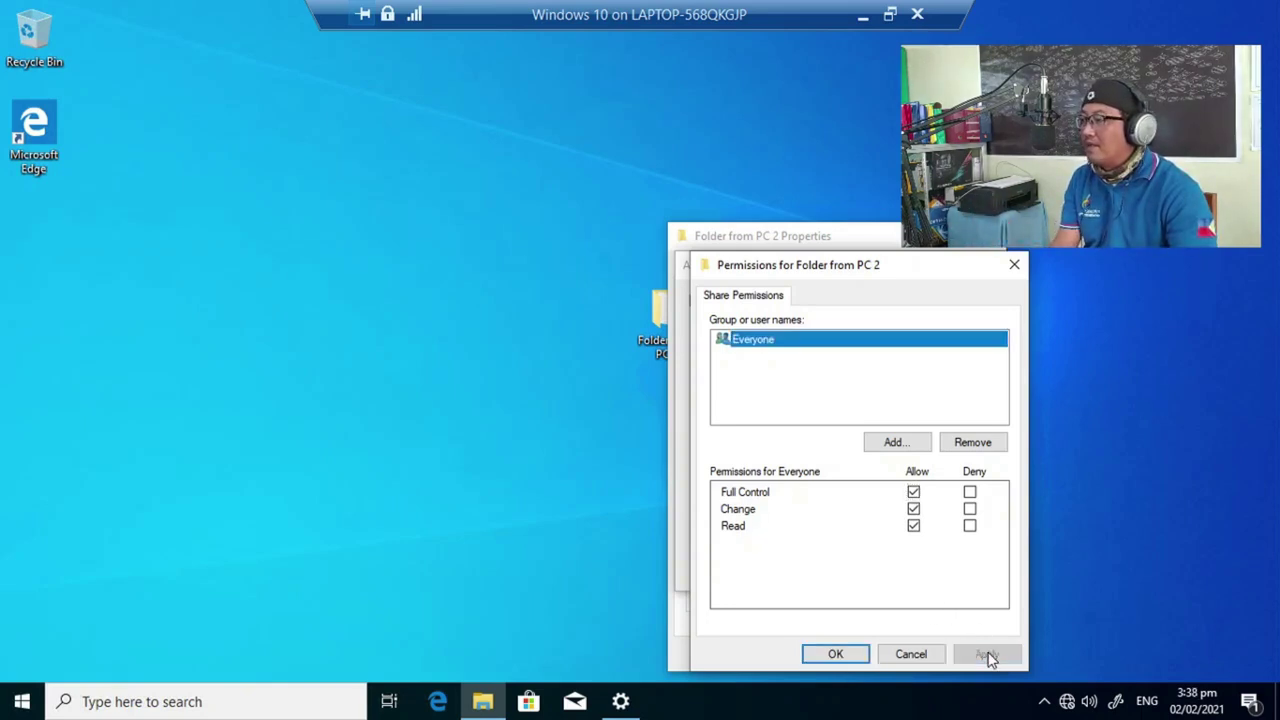
{"action": "left_click", "coordinate": [833, 655]}
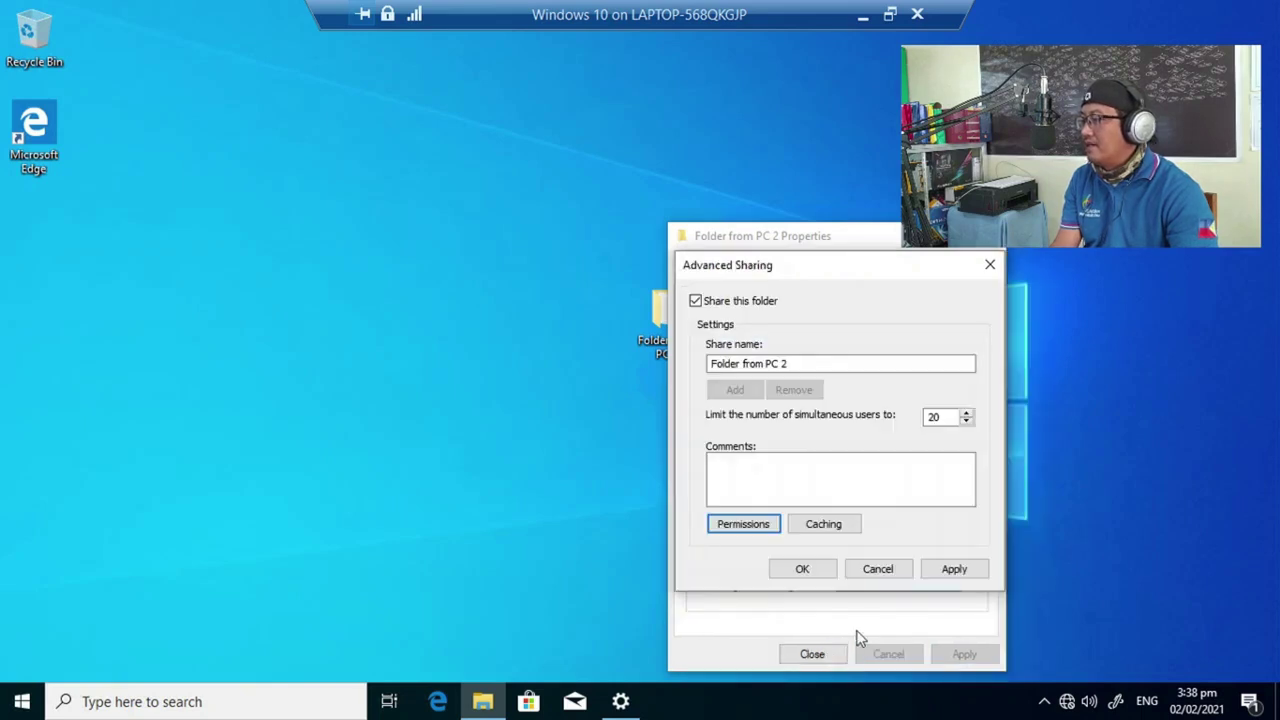
{"action": "left_click", "coordinate": [962, 574]}
{"action": "left_click", "coordinate": [806, 569]}
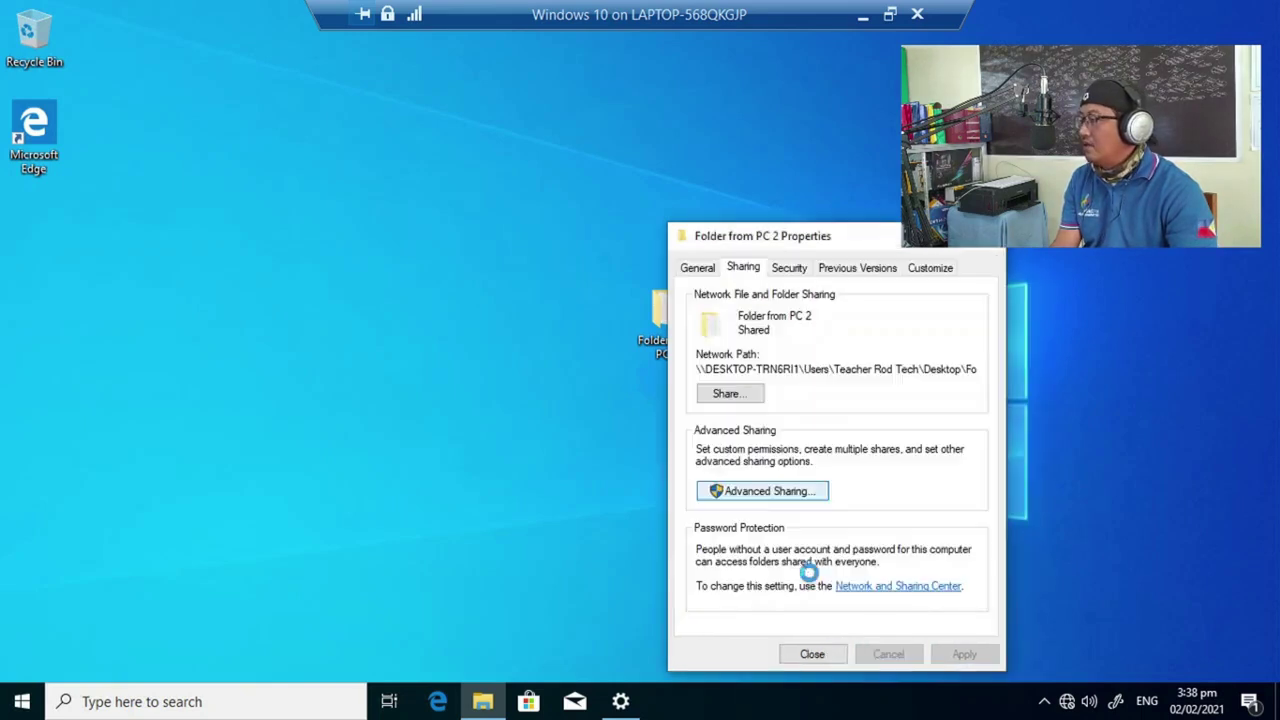
{"action": "left_click", "coordinate": [812, 653]}
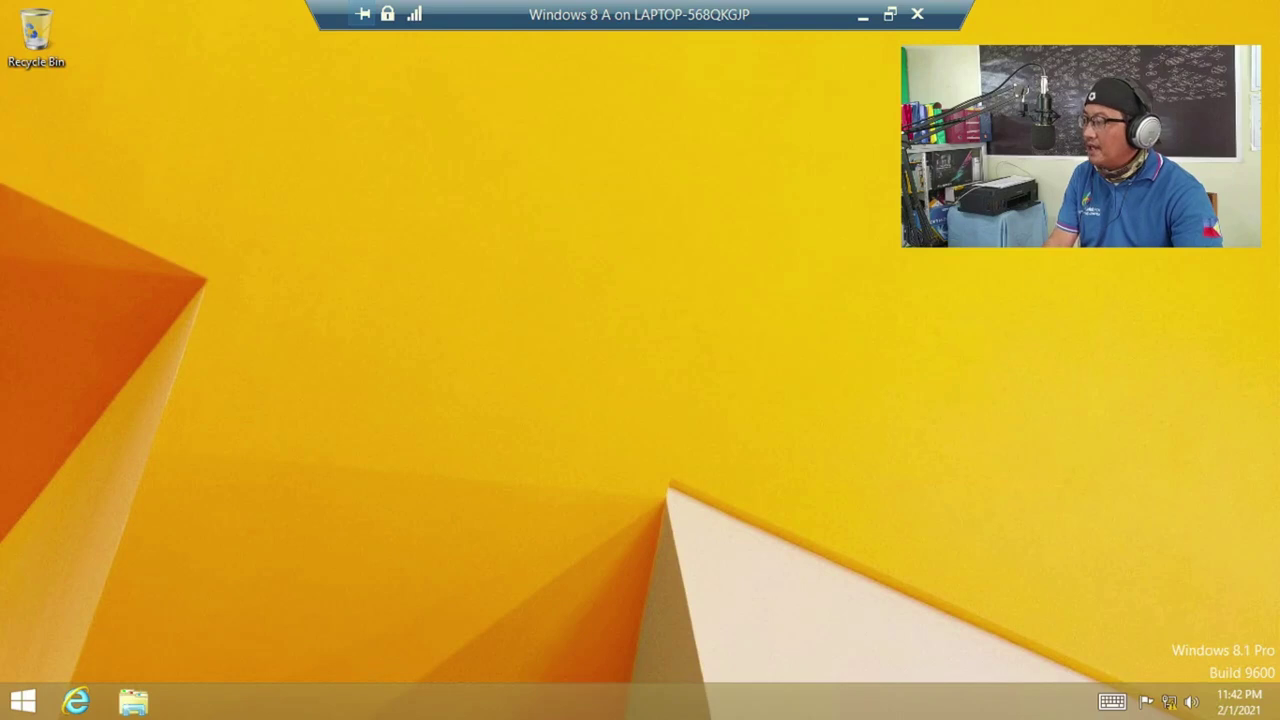
- On the Windows 8.1 computer, browse the network to DESKTOP-TRN6RI1, open the shared "Folder from PC 2" and select "sample file"
{"action": "left_click", "coordinate": [140, 703]}
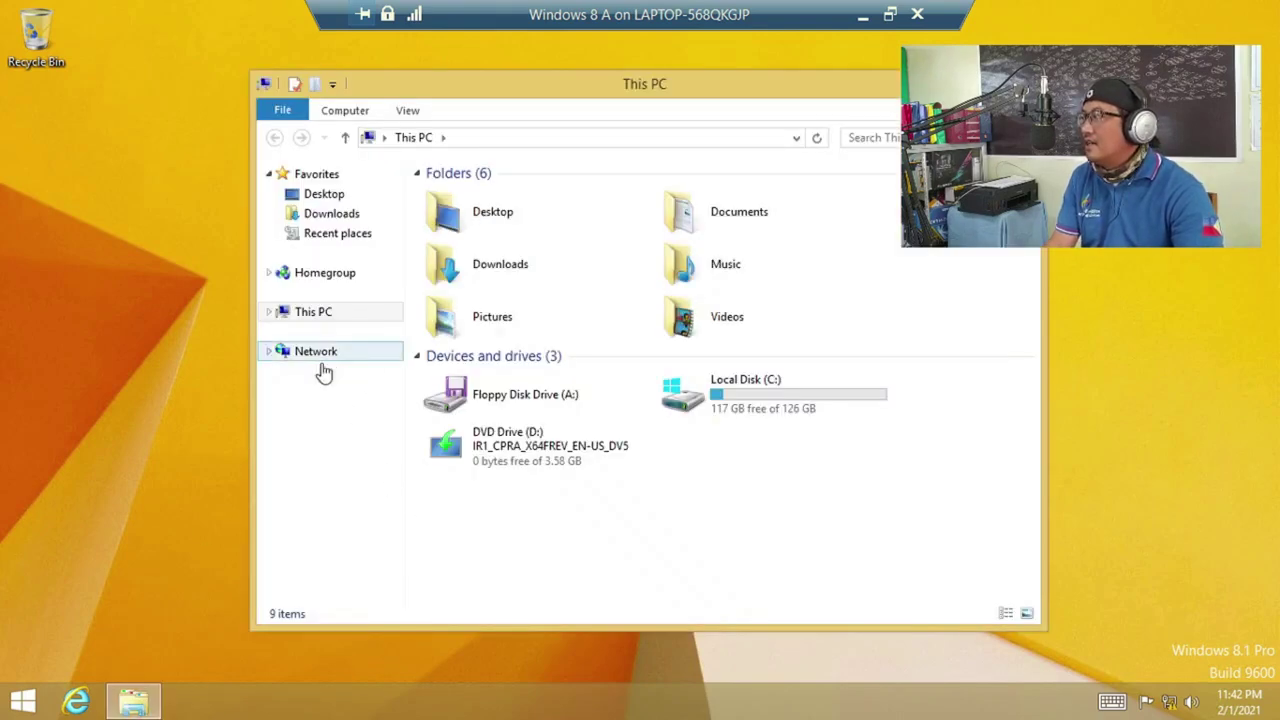
{"action": "left_click", "coordinate": [356, 359]}
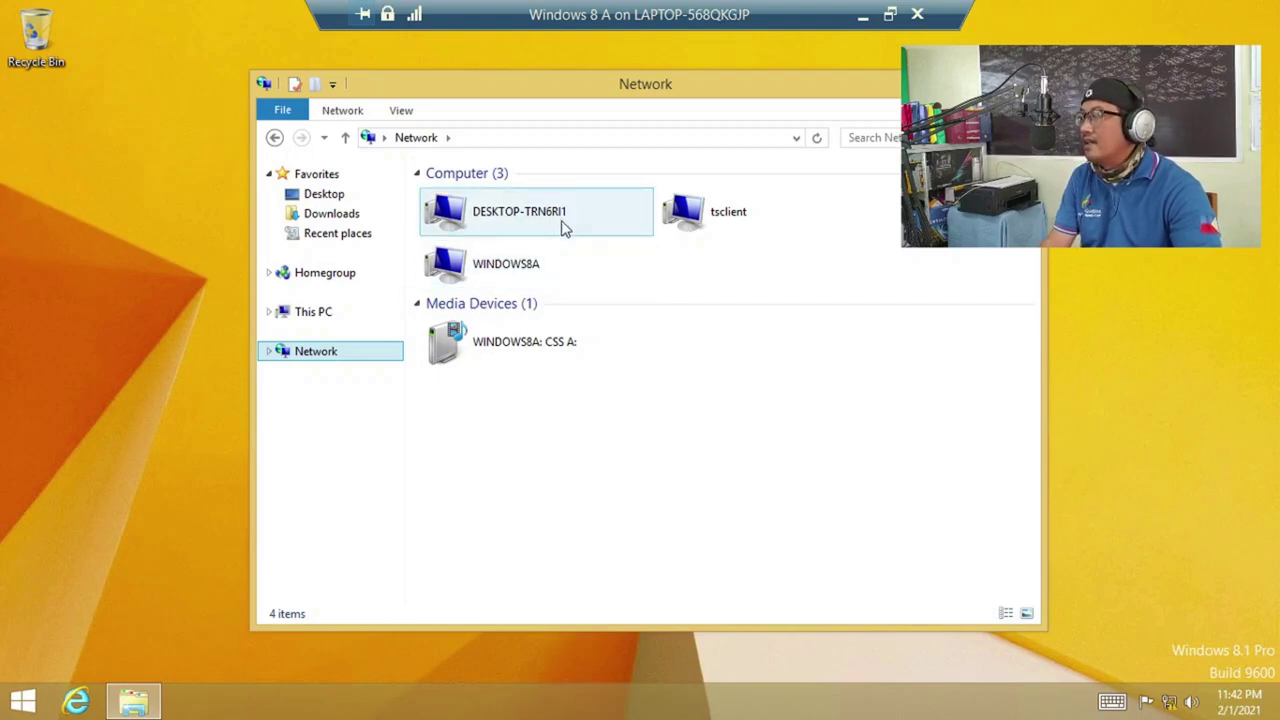
{"action": "left_click", "coordinate": [612, 233]}
{"action": "double_click", "coordinate": [612, 233]}
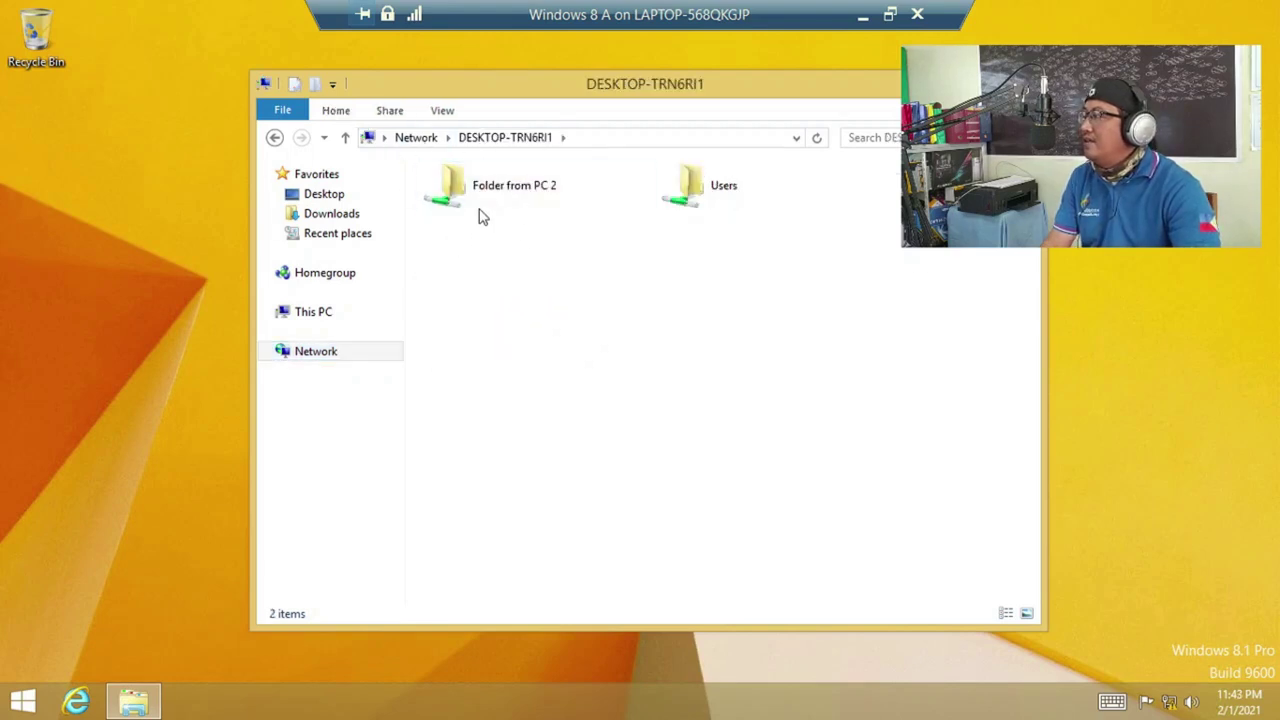
{"action": "double_click", "coordinate": [563, 206]}
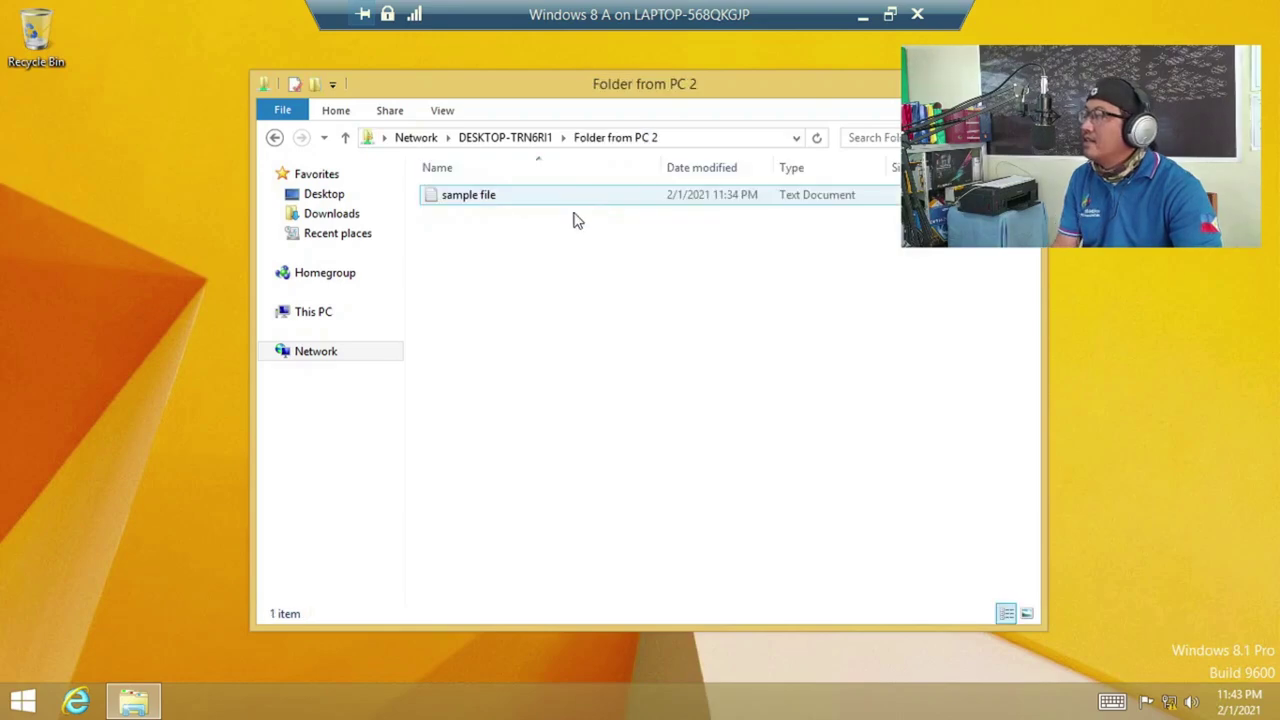
{"action": "left_click", "coordinate": [500, 205]}
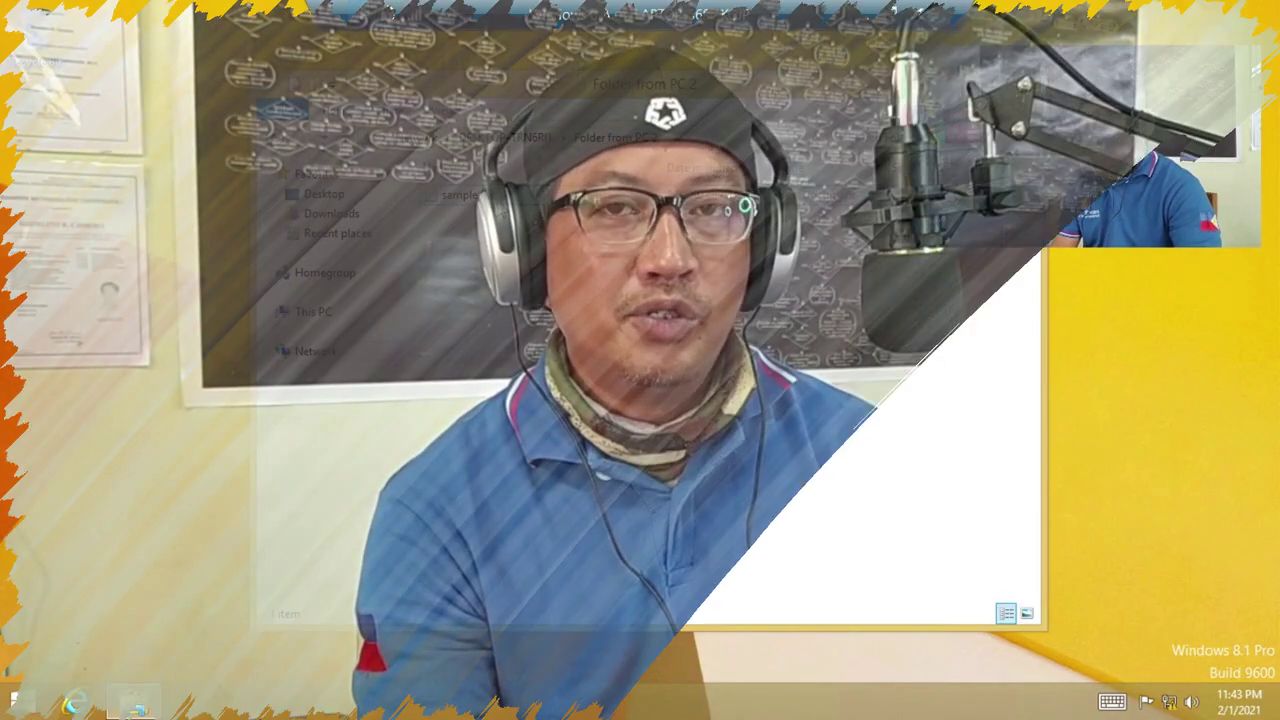